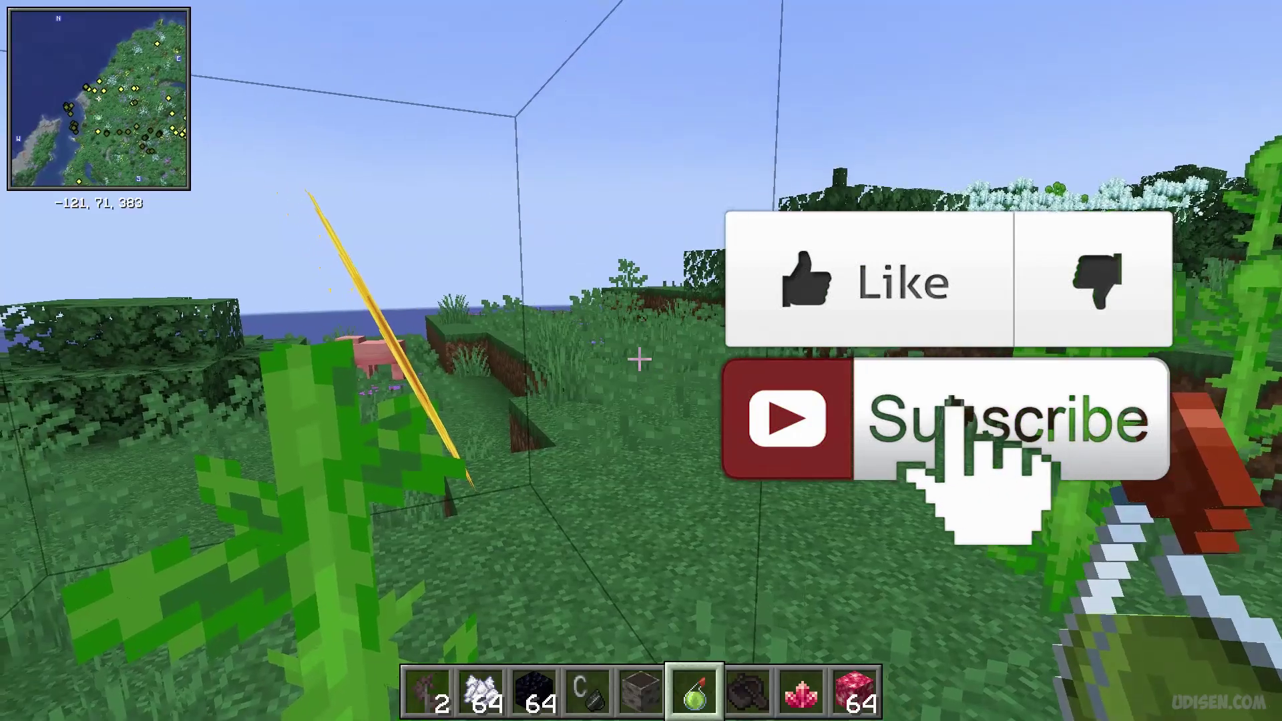
Glance at the world map, zoomed out and panned to frame the home island.
key("m")
scroll(750, 438, "down", 4)
left_click_drag(924, 519, 546, 367)
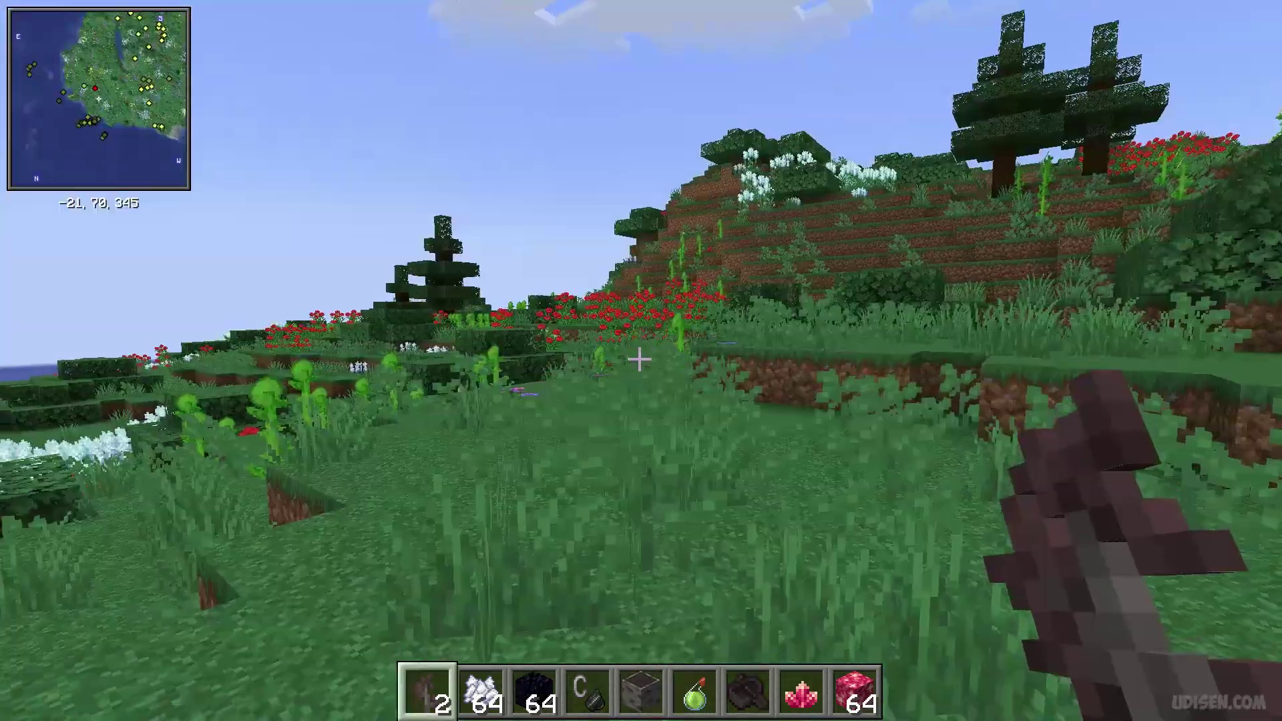
Walk through the flowery meadow toward the coast at 6, 69, 359, then bring up Minimap Settings.
key("w")
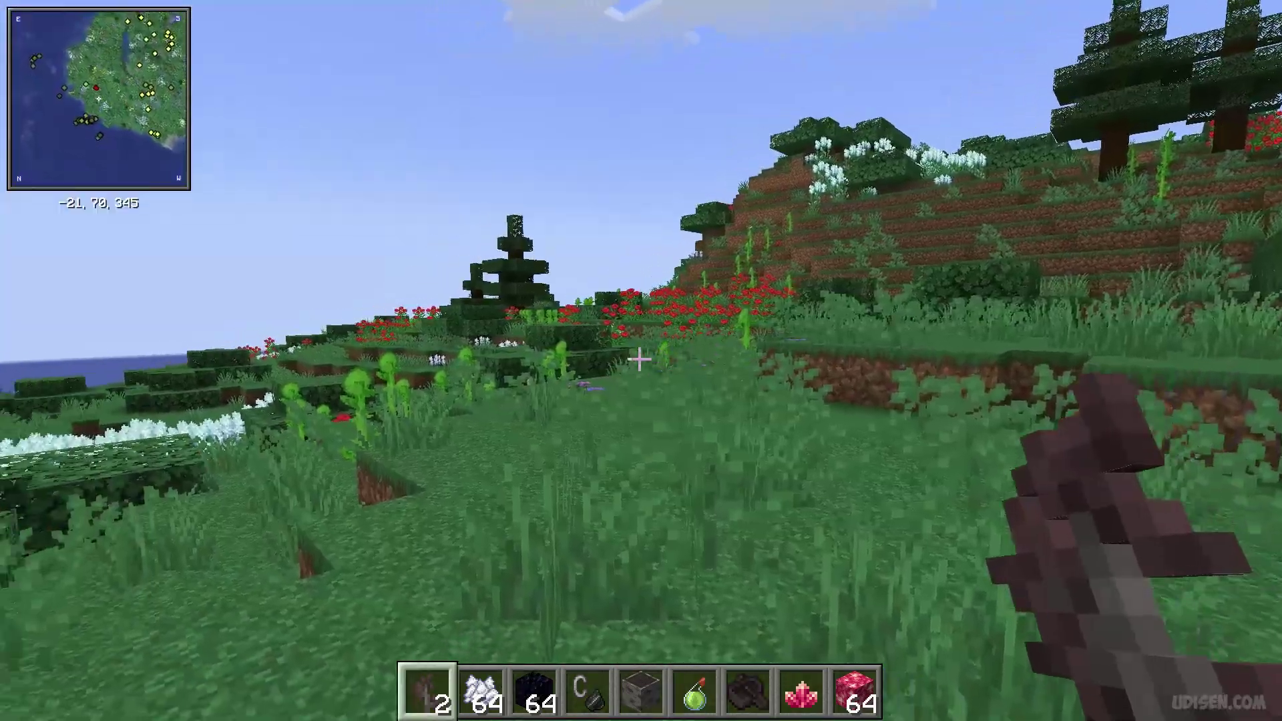
key("w")
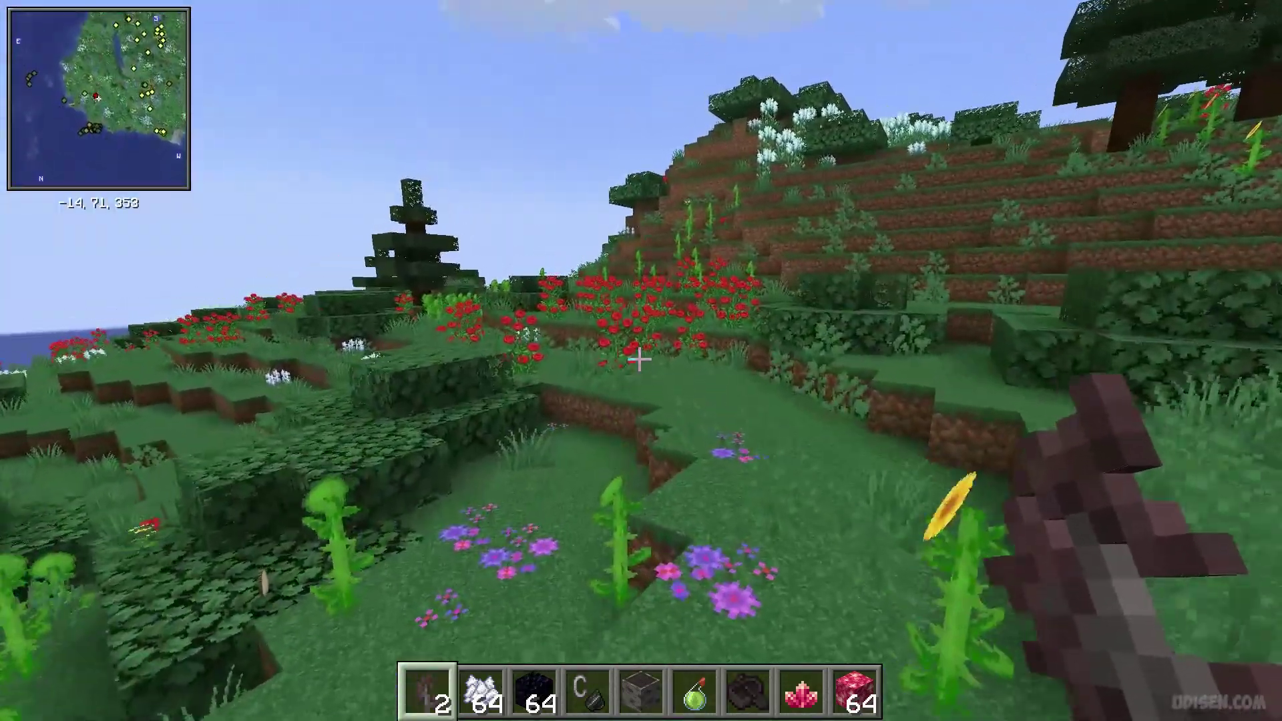
key("w")
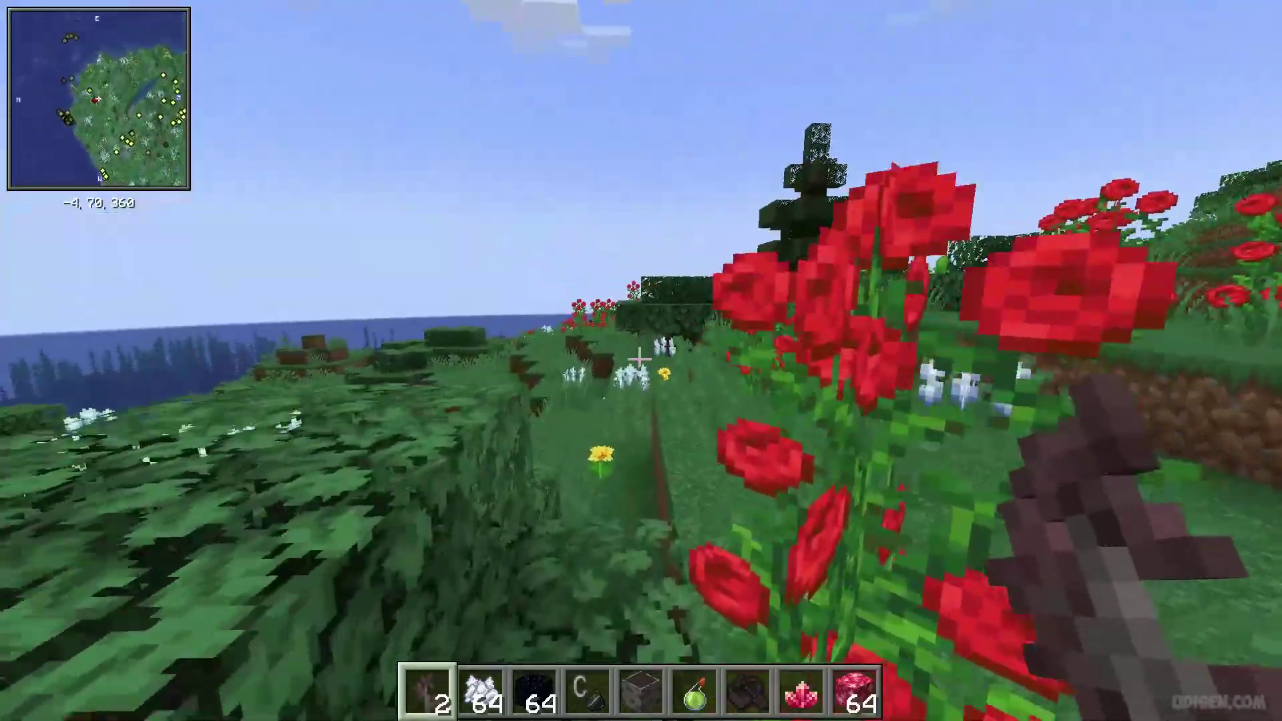
key("w")
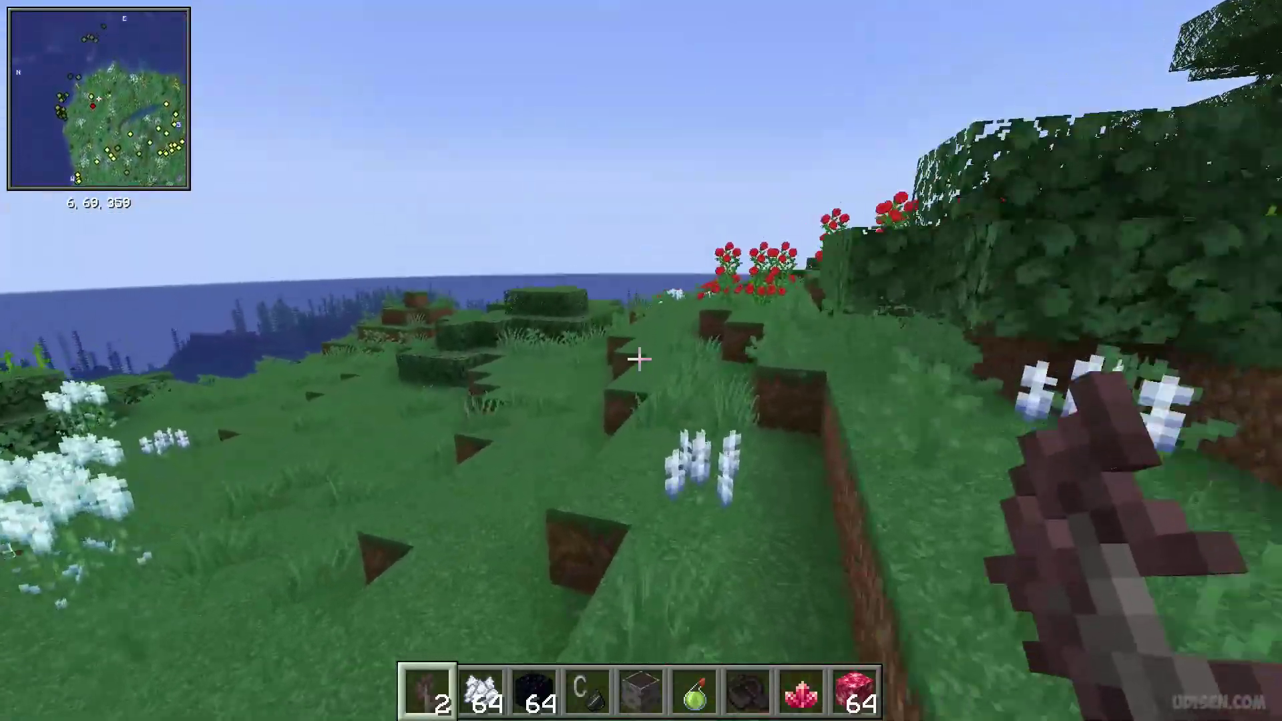
key("y")
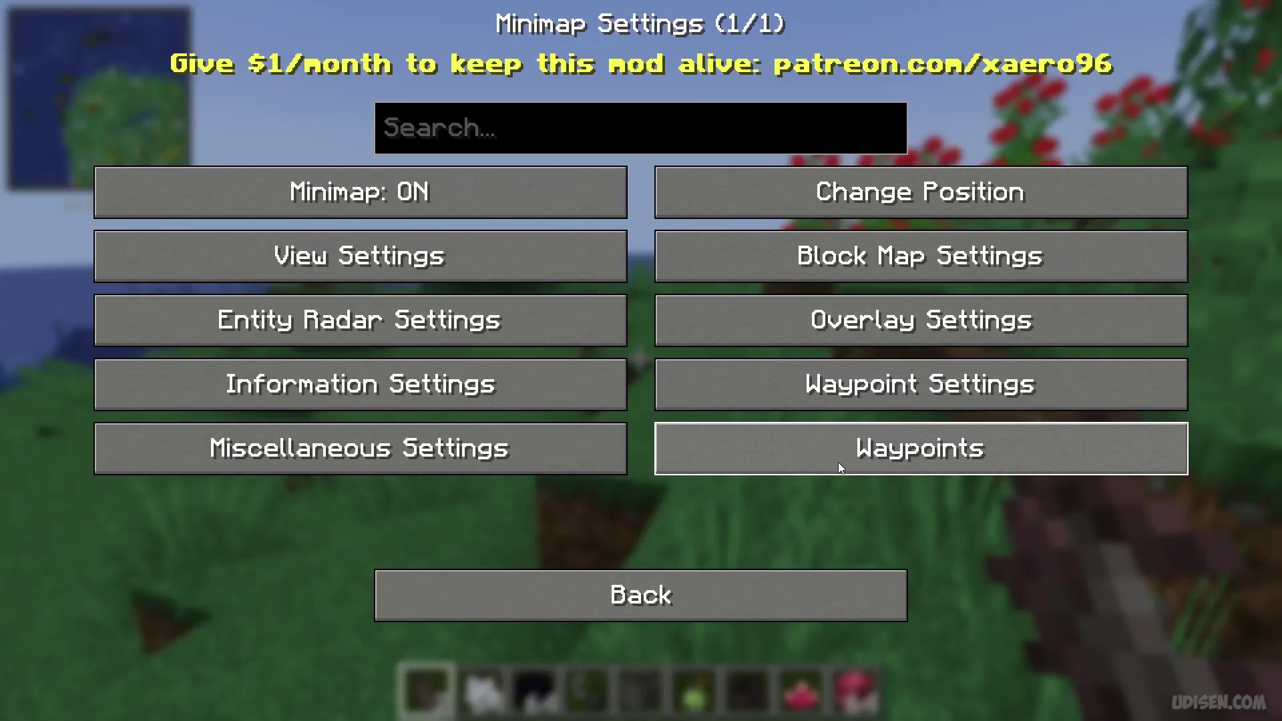
Review the View, Entity Radar, Information and Miscellaneous minimap settings pages without changing anything.
left_click(414, 261)
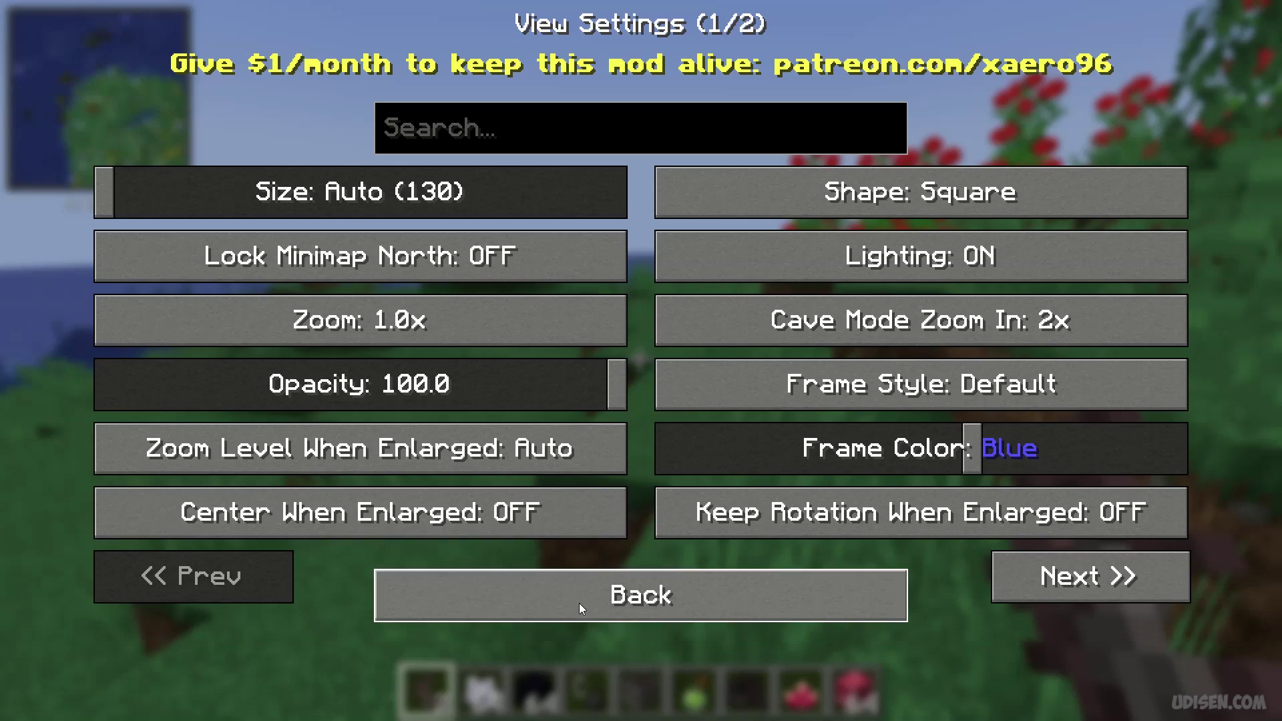
left_click(575, 600)
left_click(465, 310)
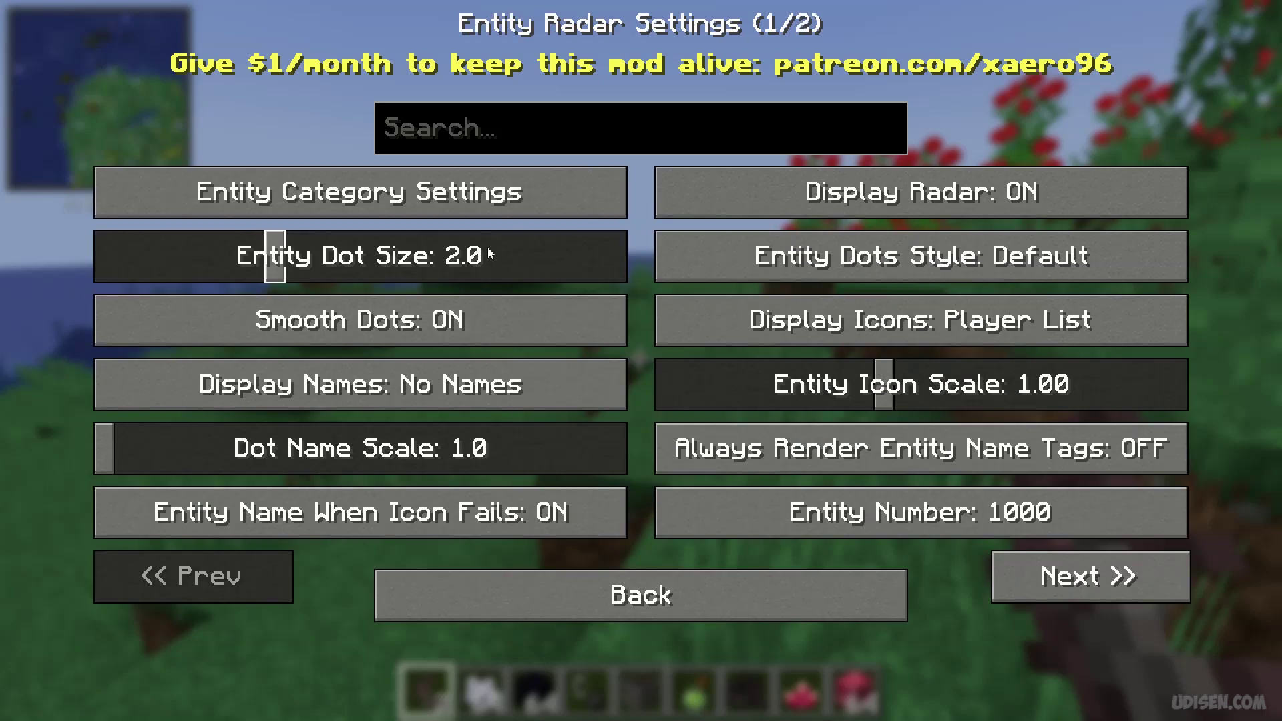
left_click(560, 606)
left_click(474, 401)
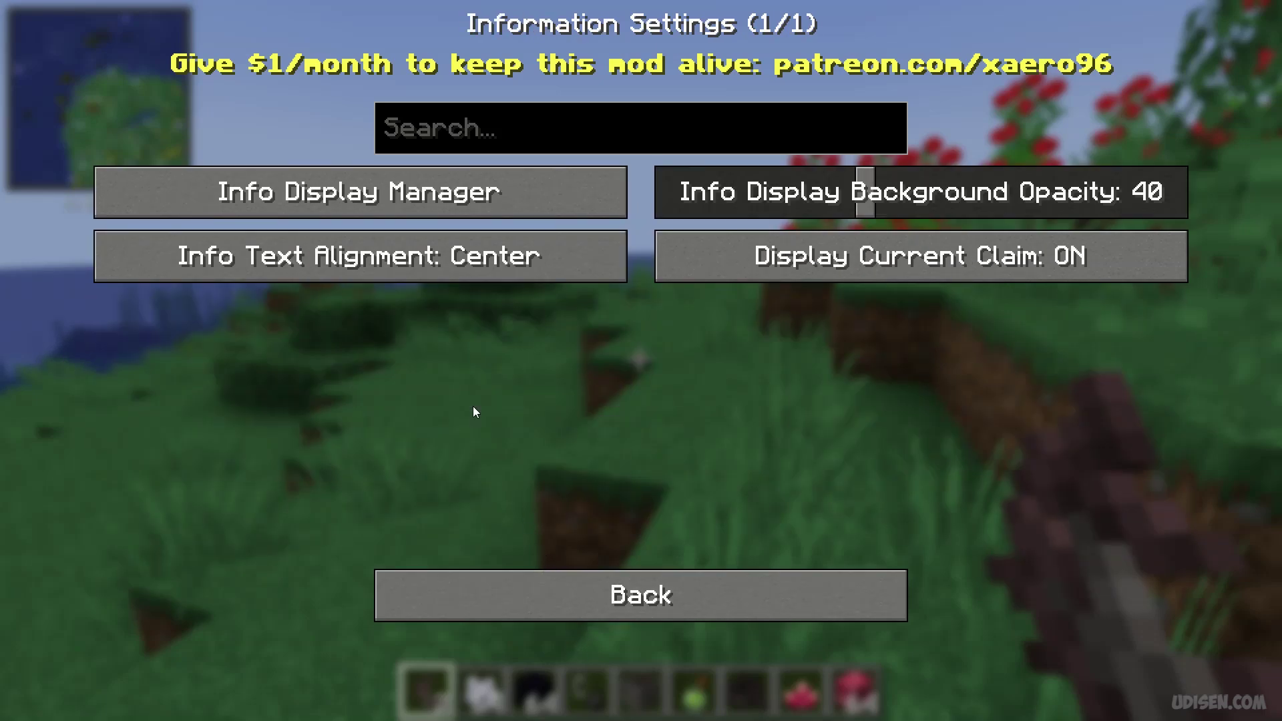
left_click(522, 573)
left_click(487, 443)
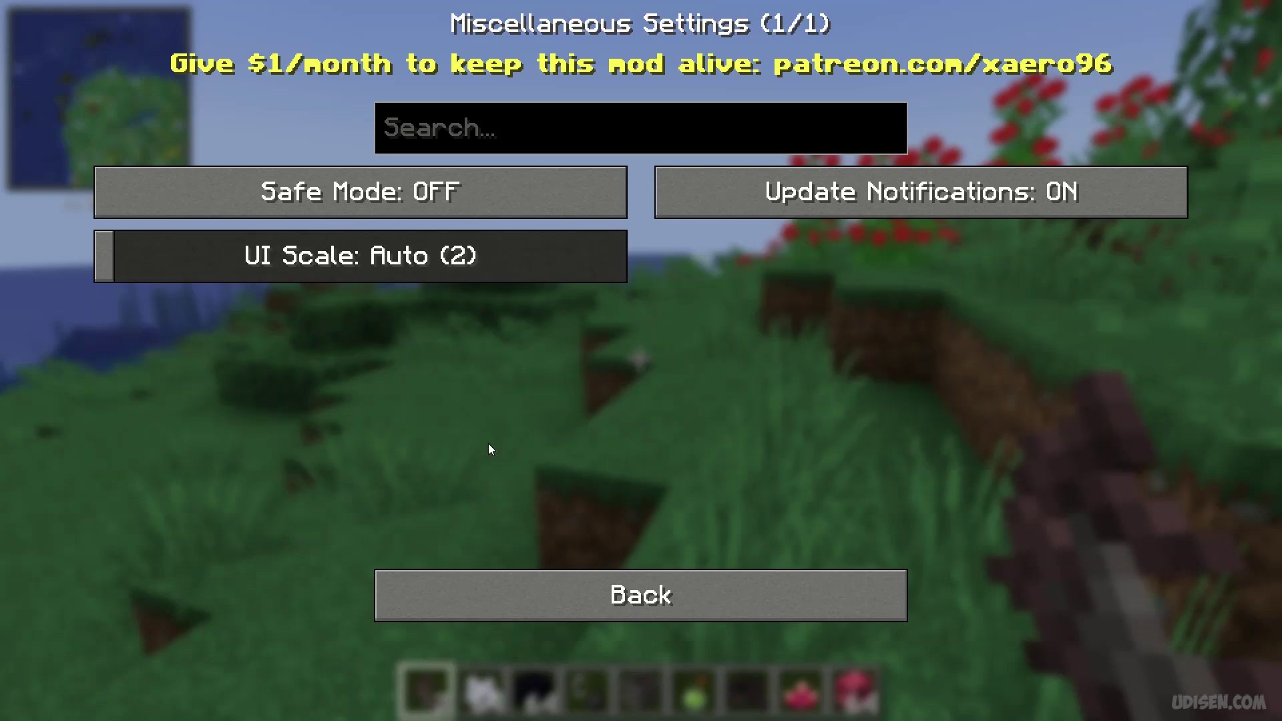
left_click(599, 591)
Cancel minimap repositioning, look through both Block Map pages, and exit Minimap Settings.
left_click(837, 209)
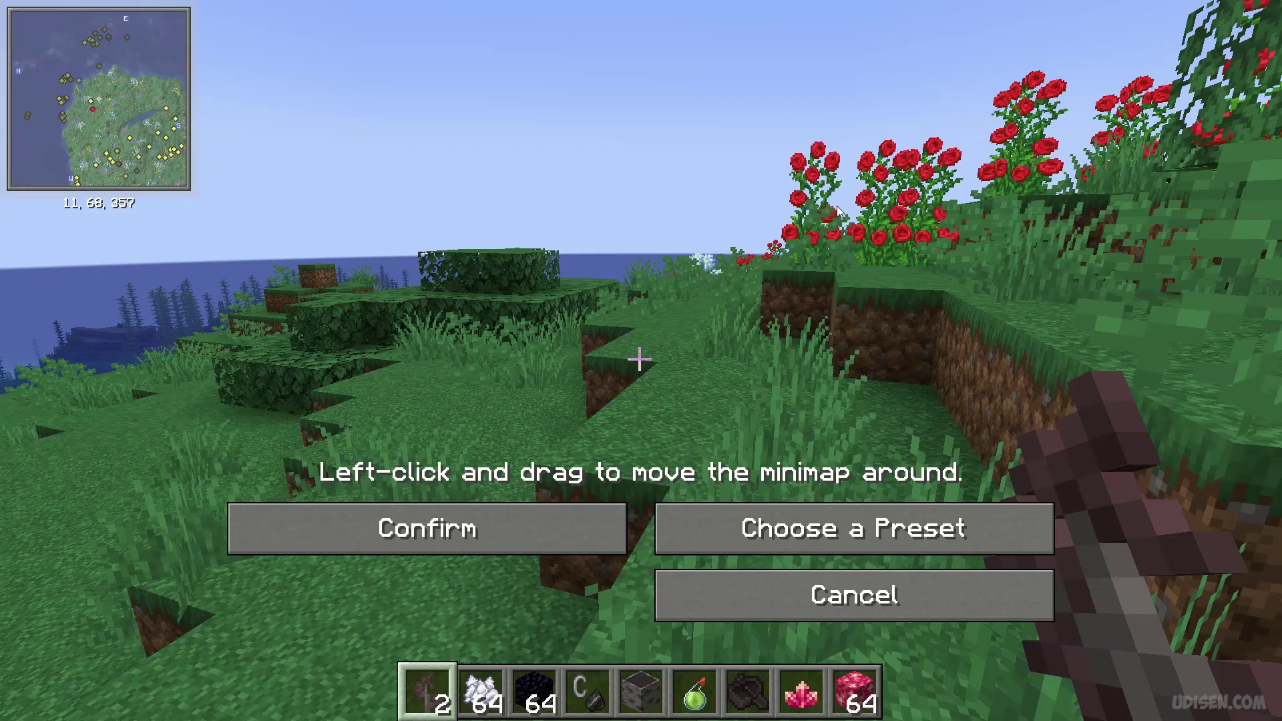
left_click(855, 601)
left_click(868, 257)
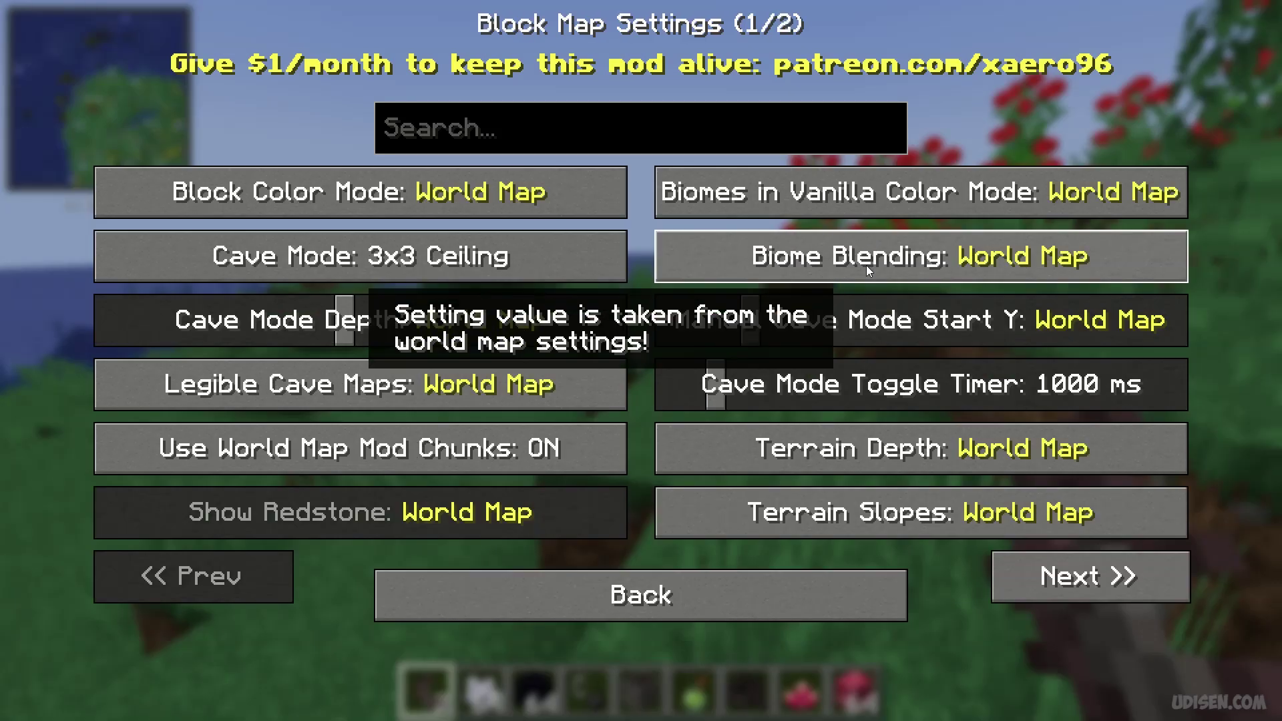
left_click(1095, 576)
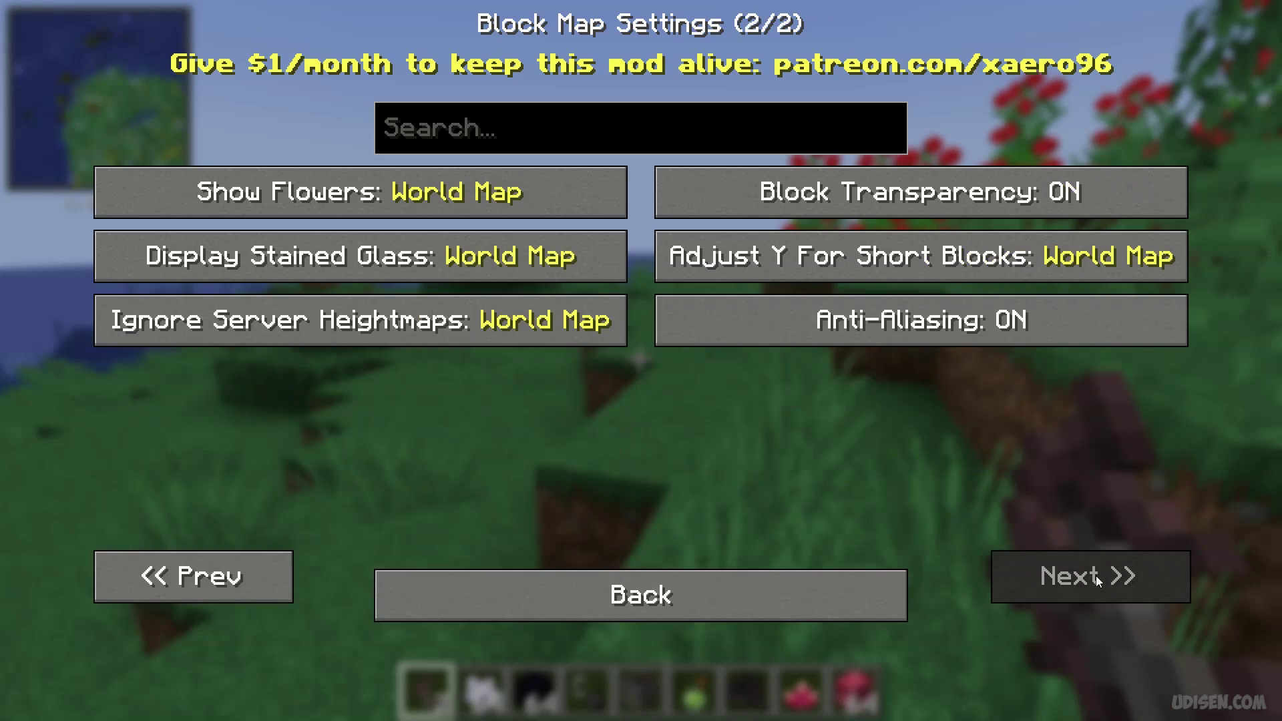
left_click(745, 598)
left_click(745, 598)
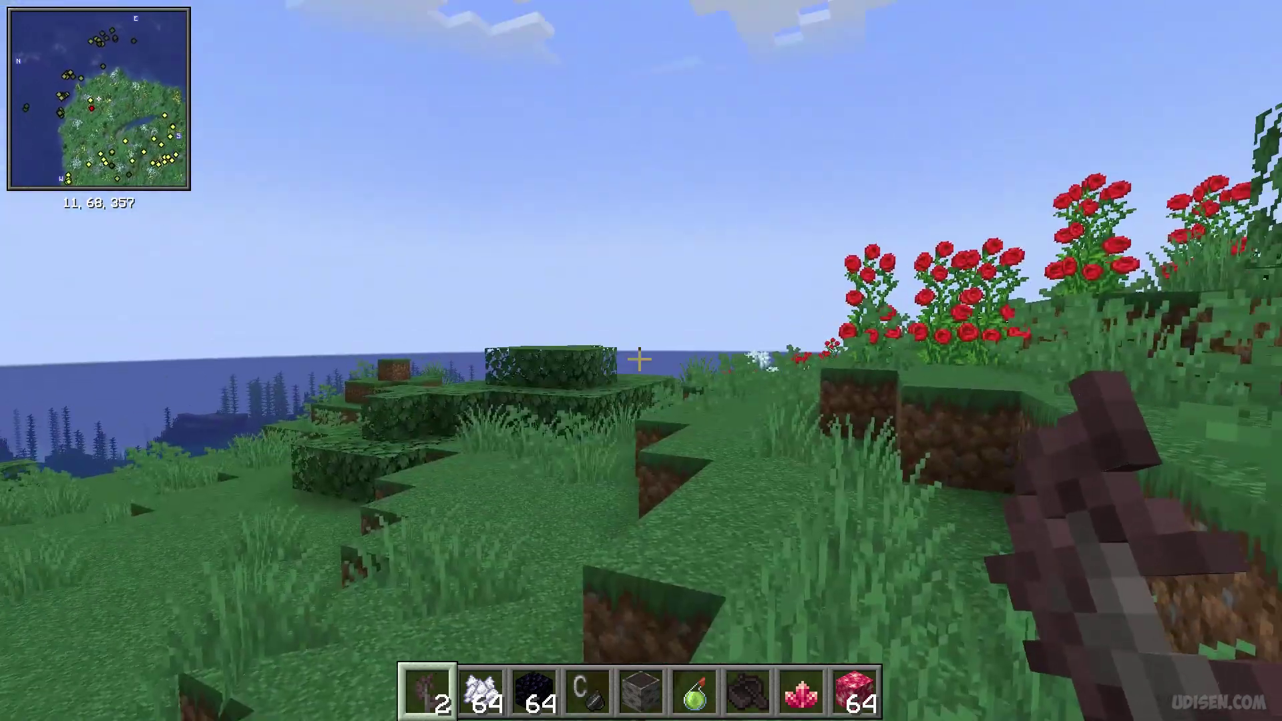
Zoom out the world map to view the ocean east, then return to play.
key("j")
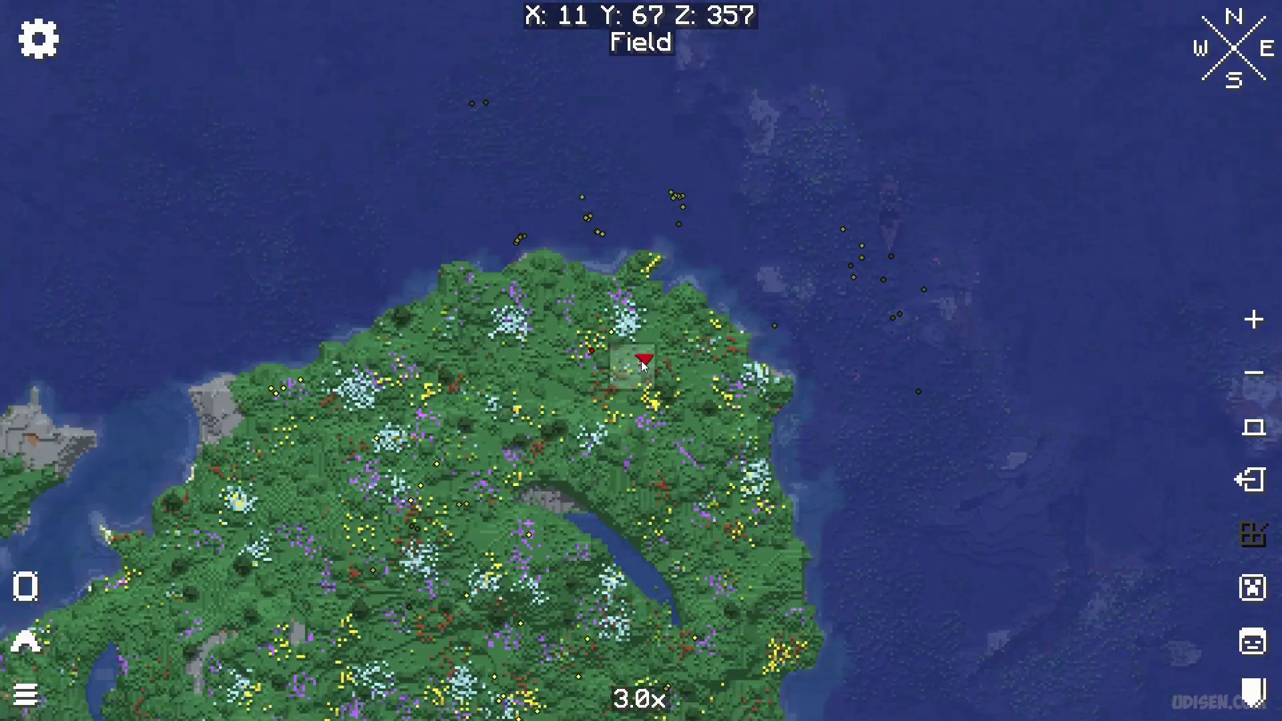
scroll(655, 399, "down", 3)
left_click_drag(830, 372, 570, 391)
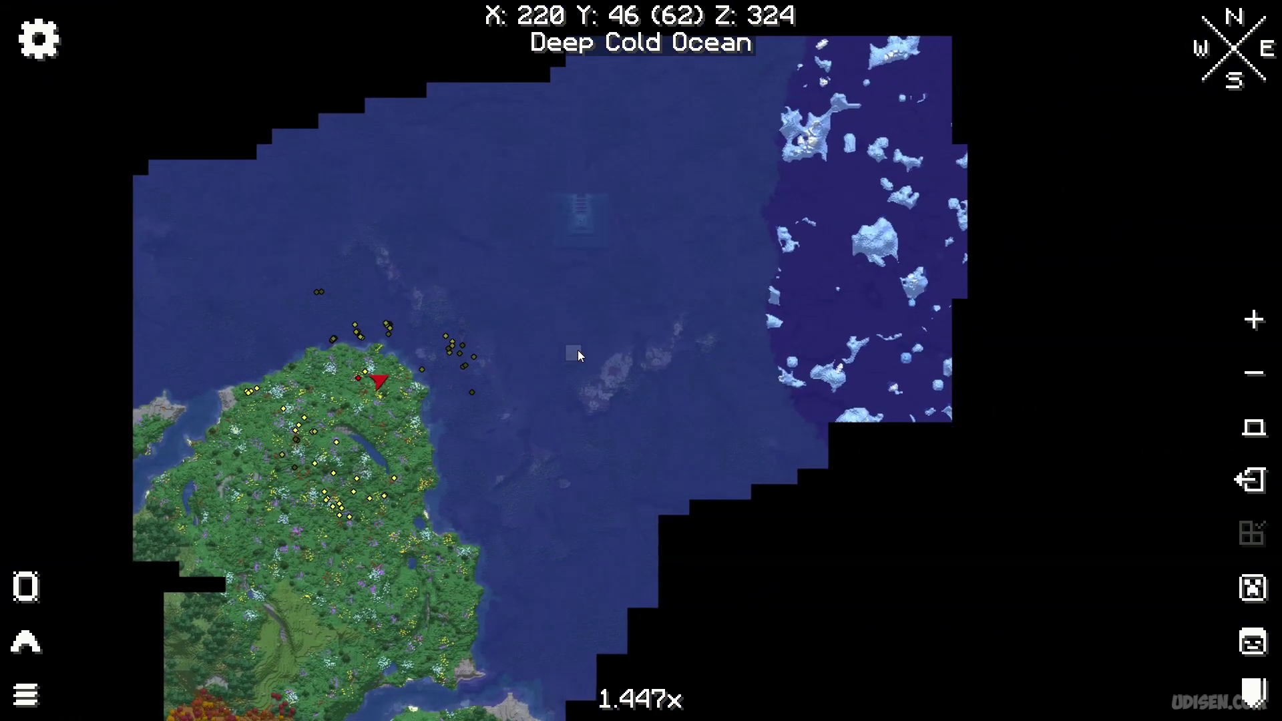
key("Escape")
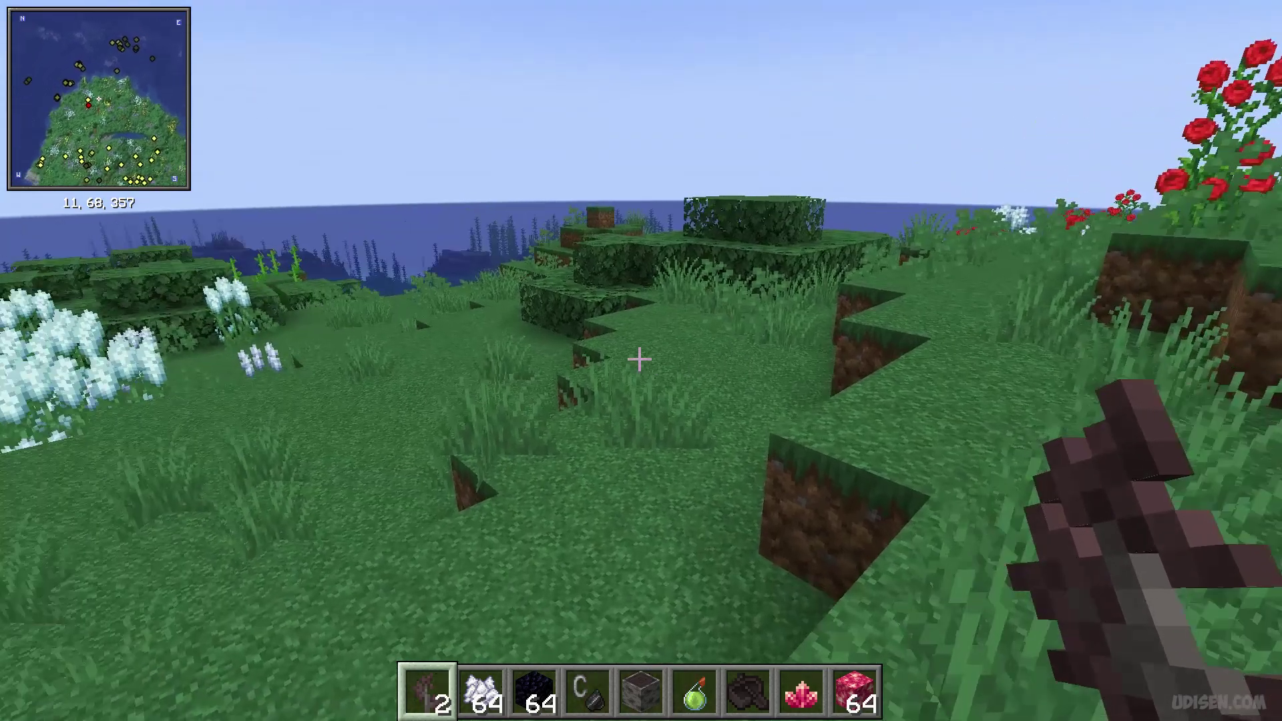
Walk through the flower field and up along the leafy hillside.
key("w")
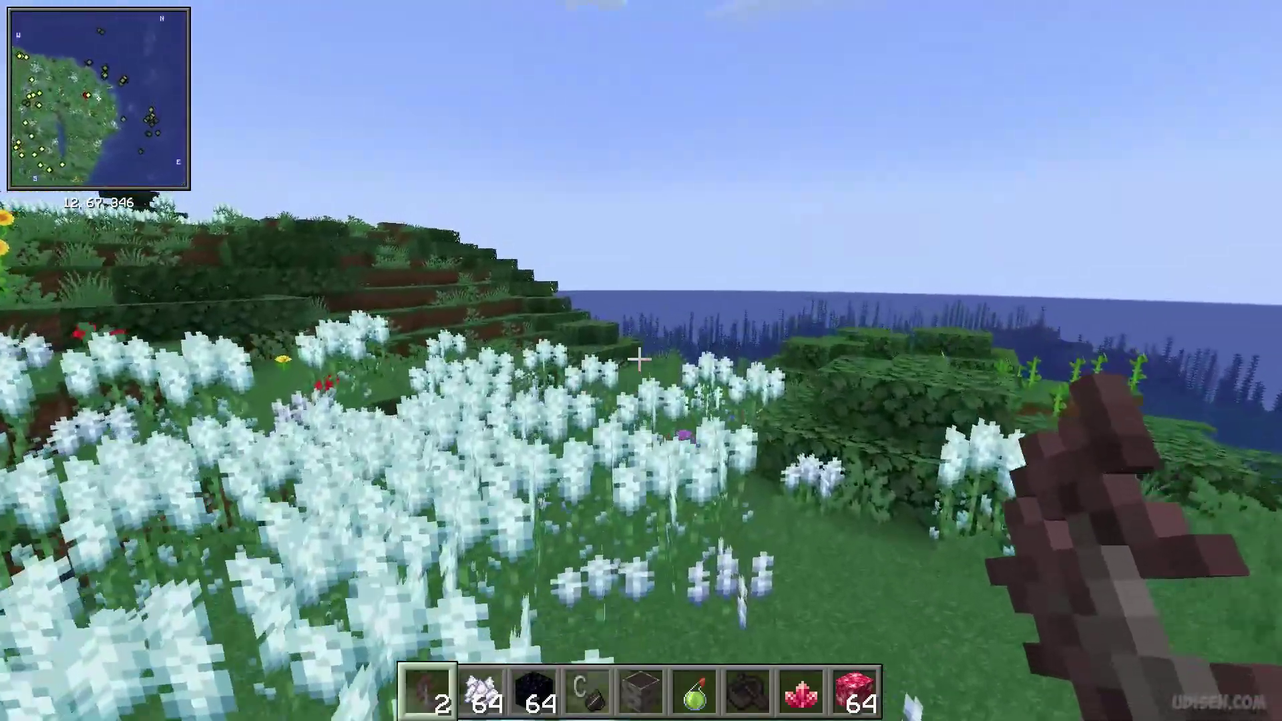
key("w")
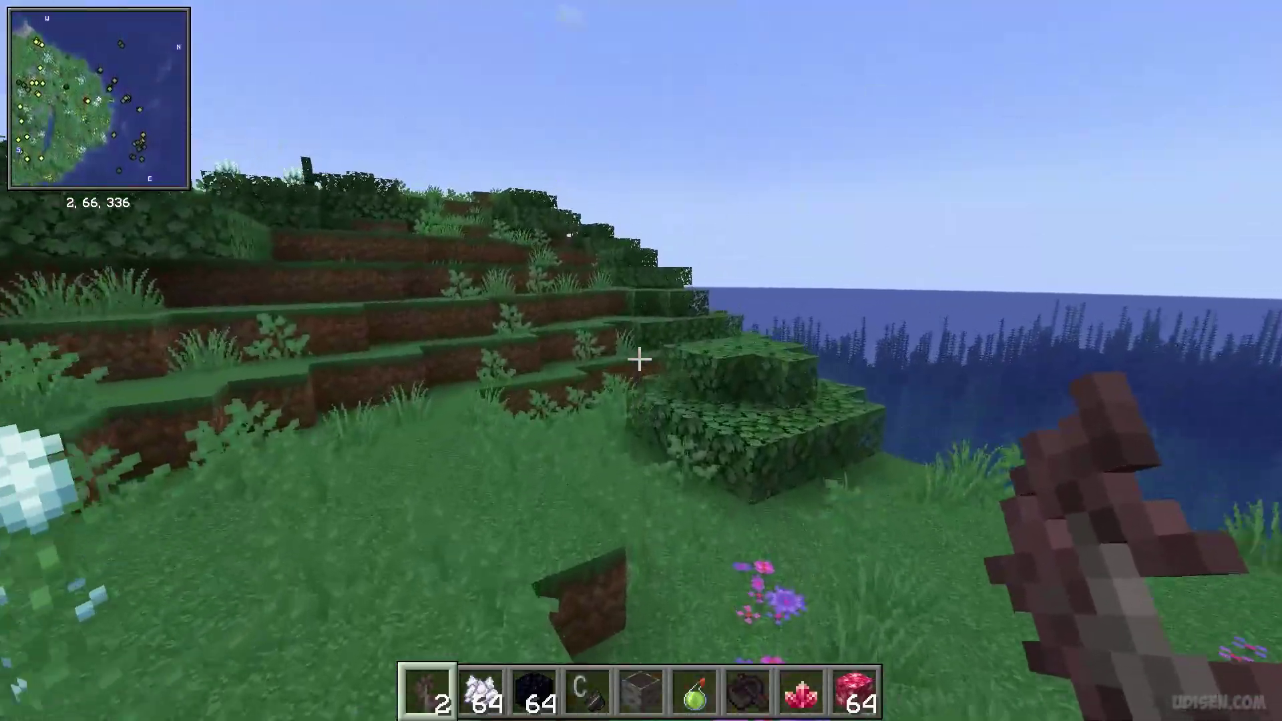
key("w")
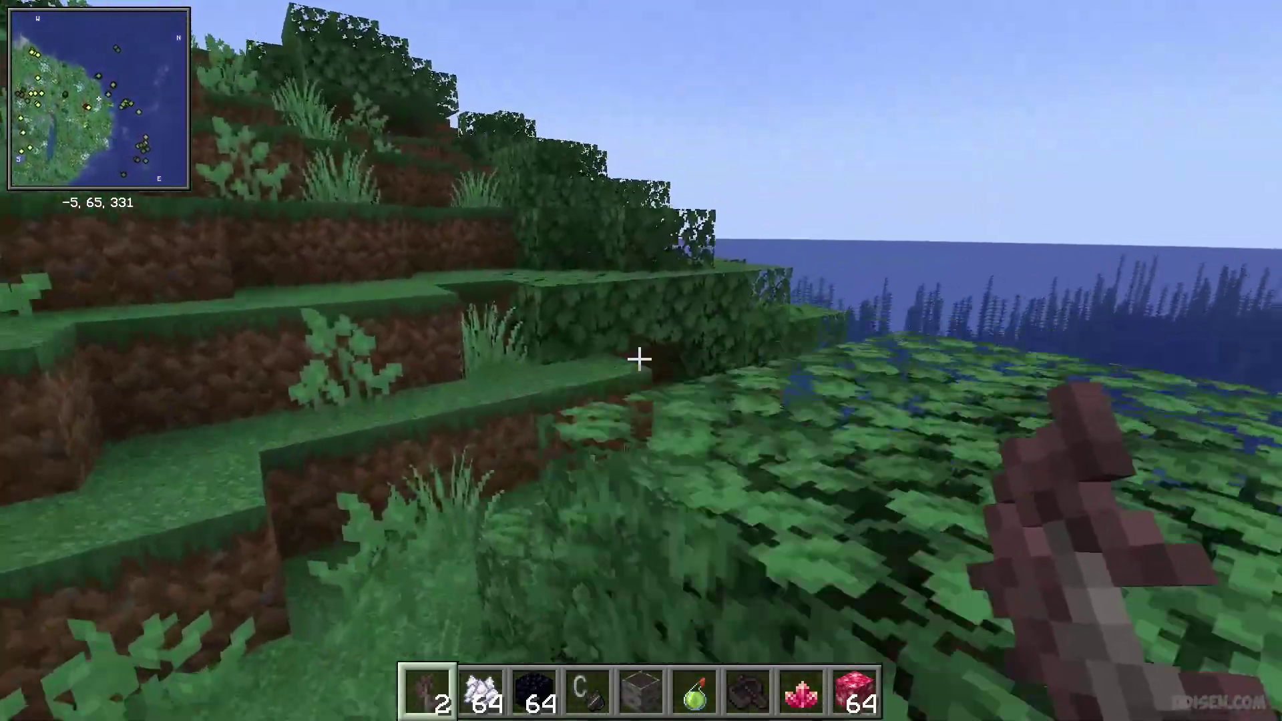
key("w")
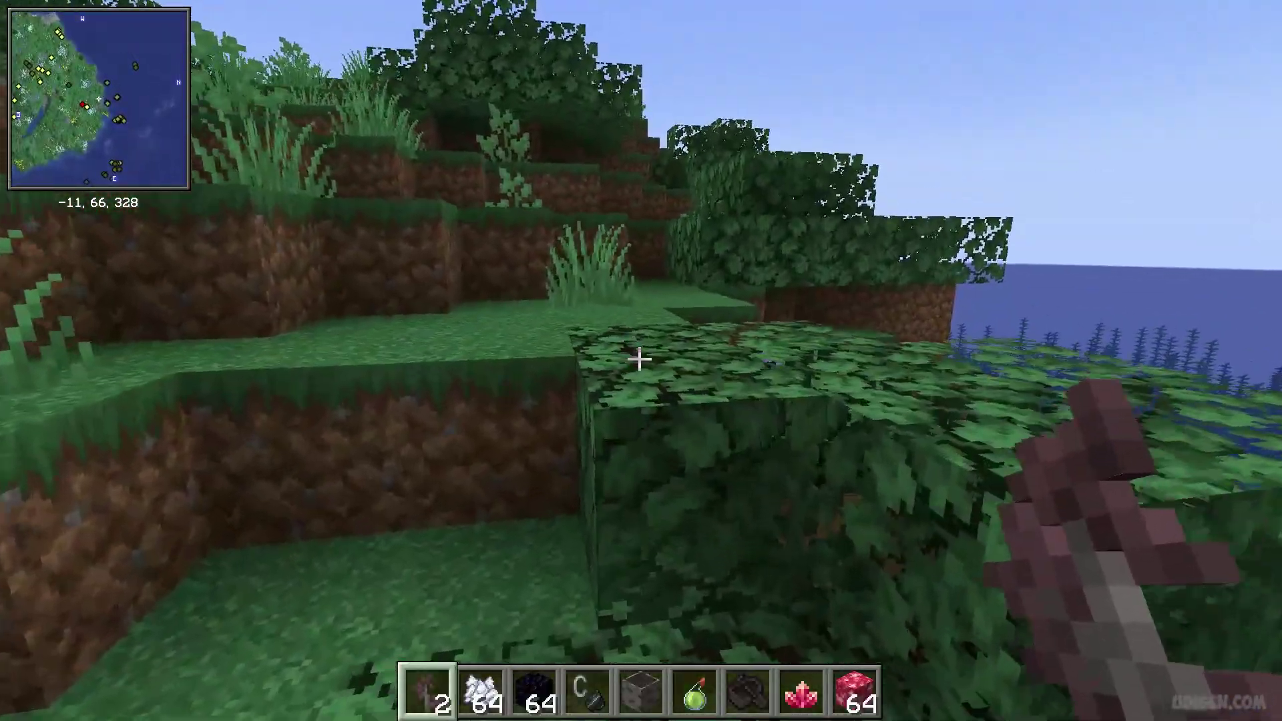
key("w")
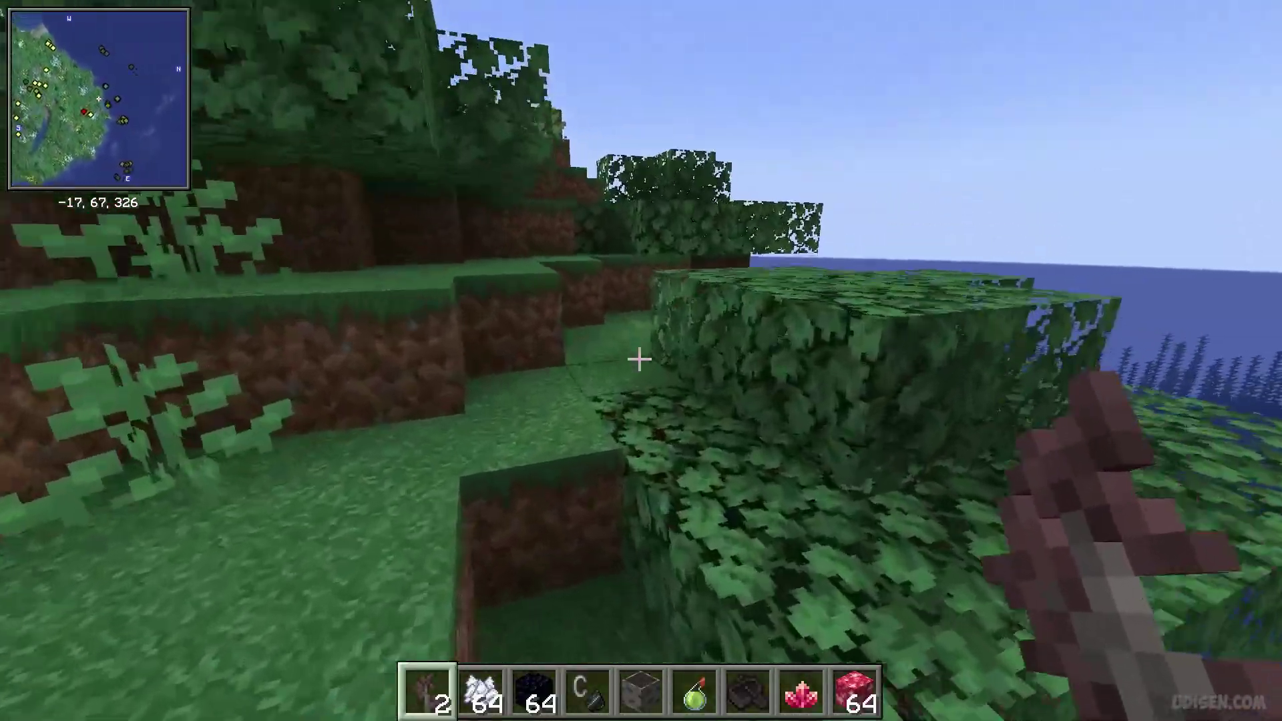
key("w")
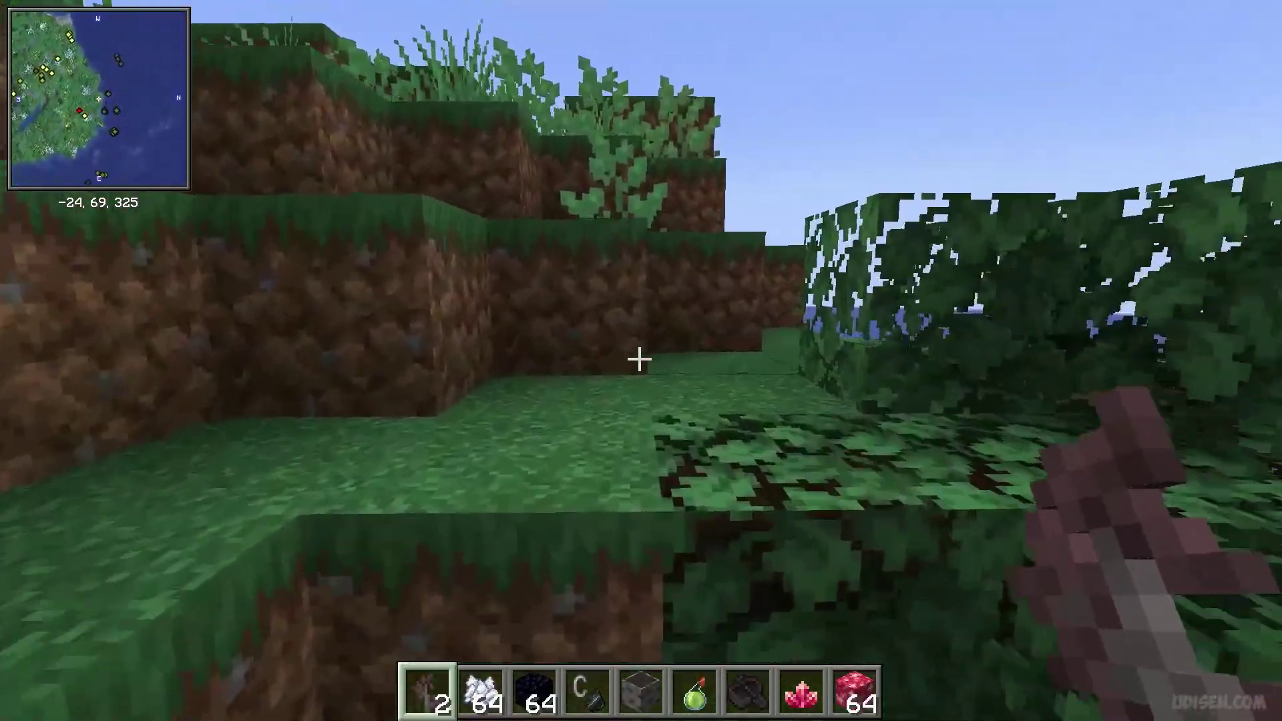
key("w")
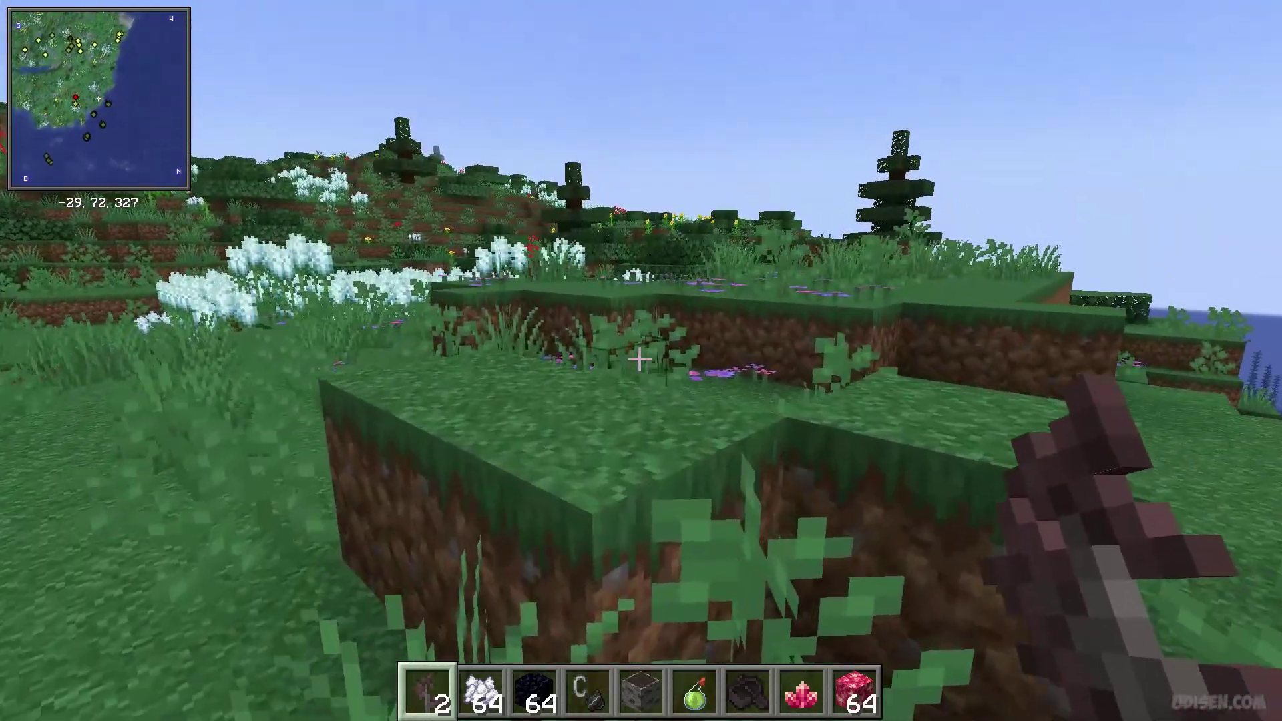
Teleport to the distant spot at 914, 70, 850 using the world map's Teleport Here.
key("m")
scroll(765, 379, "down", 2)
left_click_drag(820, 403, 571, 225)
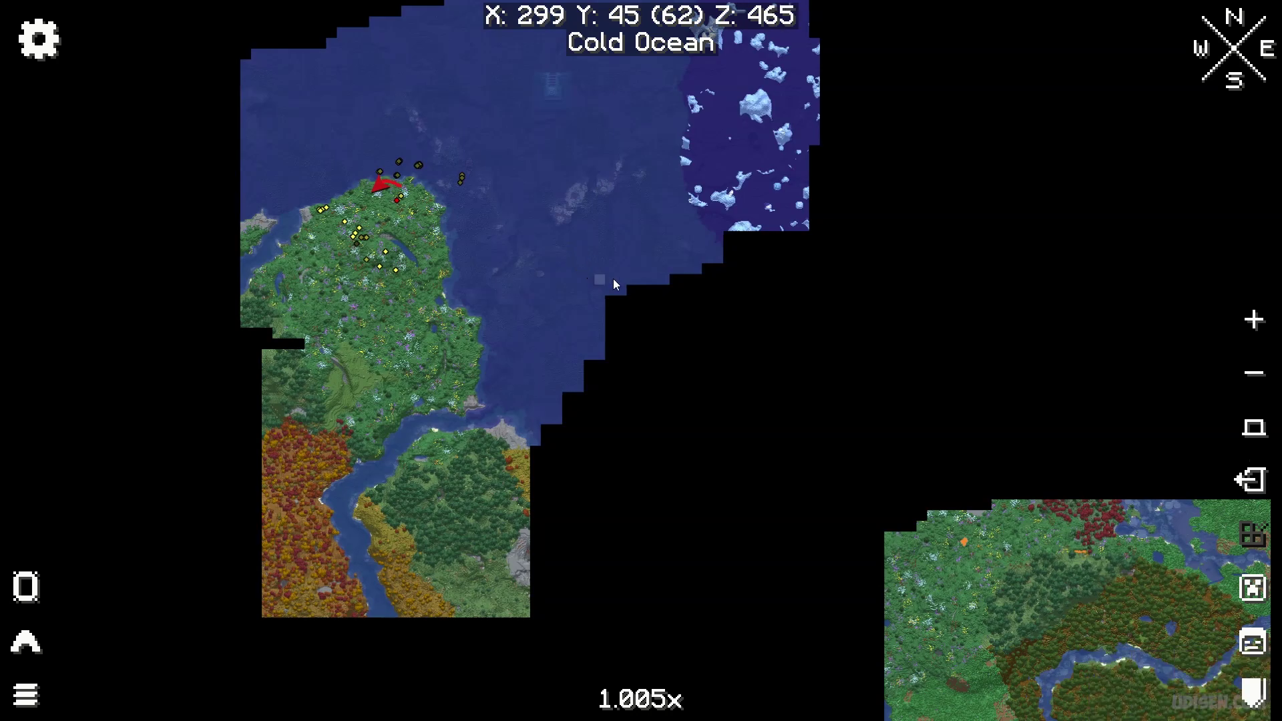
left_click_drag(913, 390, 552, 256)
right_click(680, 398)
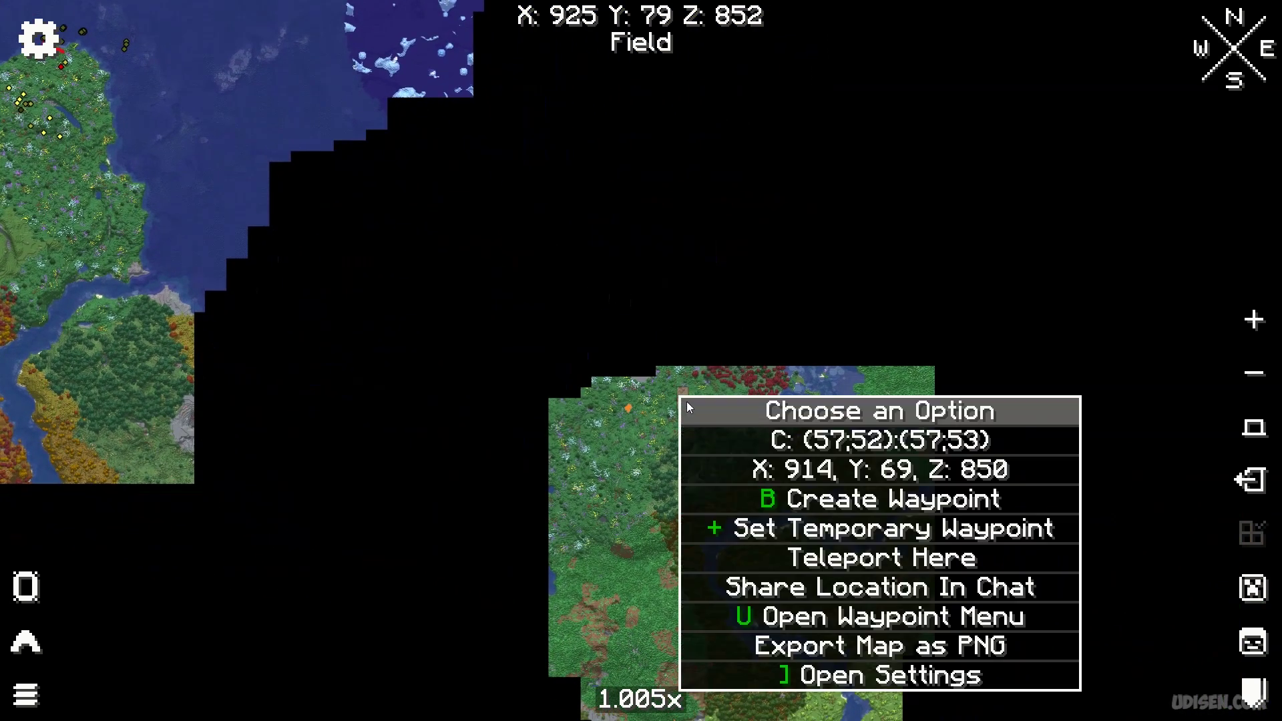
left_click(881, 557)
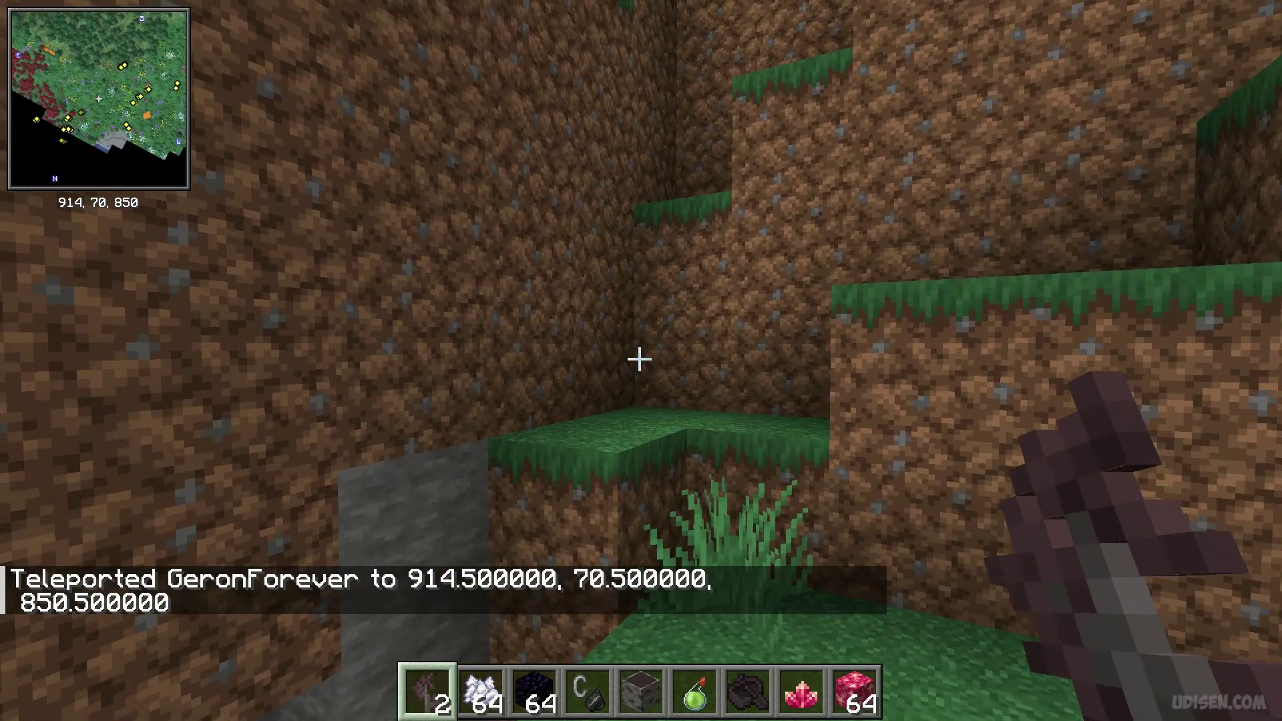
Open the Key Binds list from the pause menu via Options and Controls.
key("Escape")
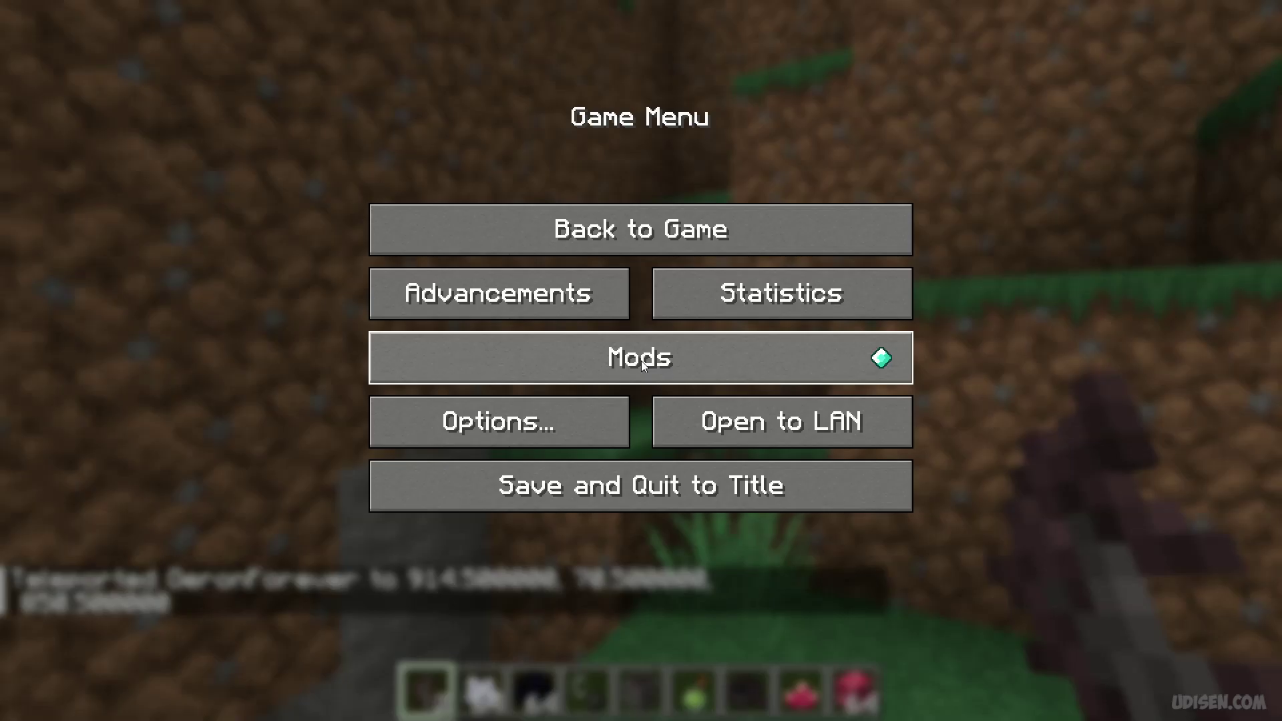
left_click(587, 413)
left_click(801, 336)
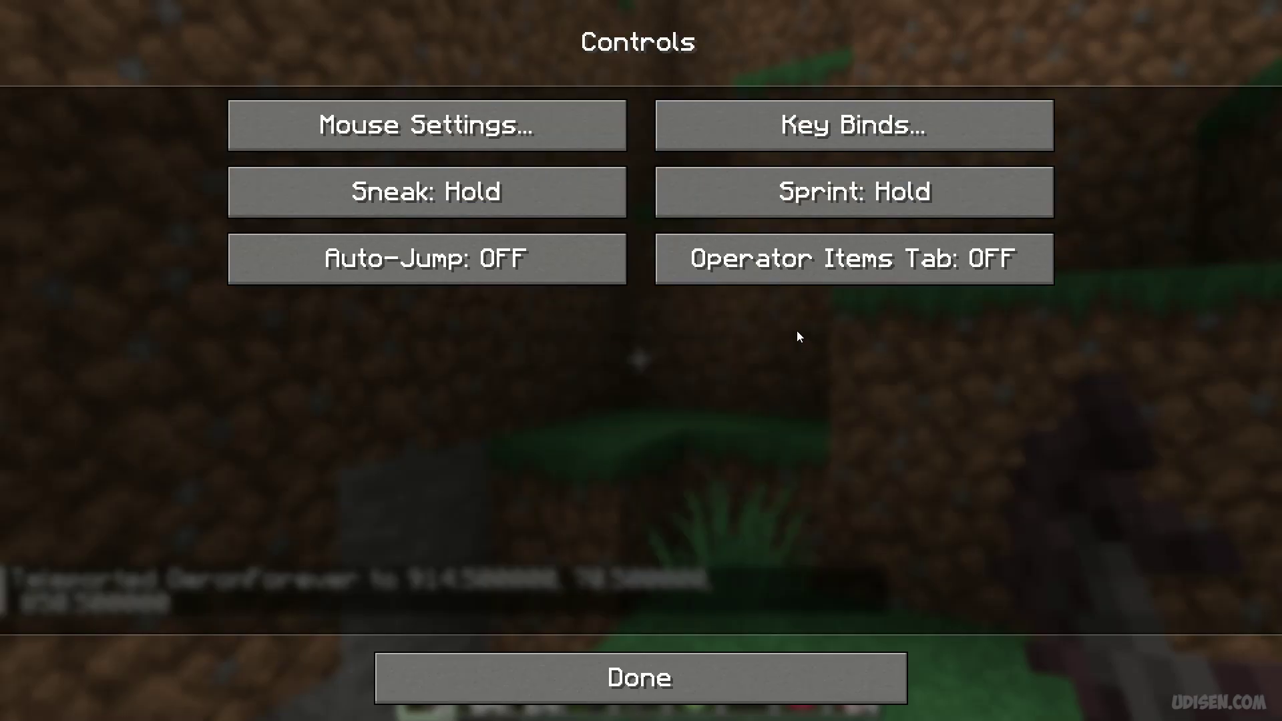
left_click(867, 128)
left_click_drag(1144, 117, 1204, 431)
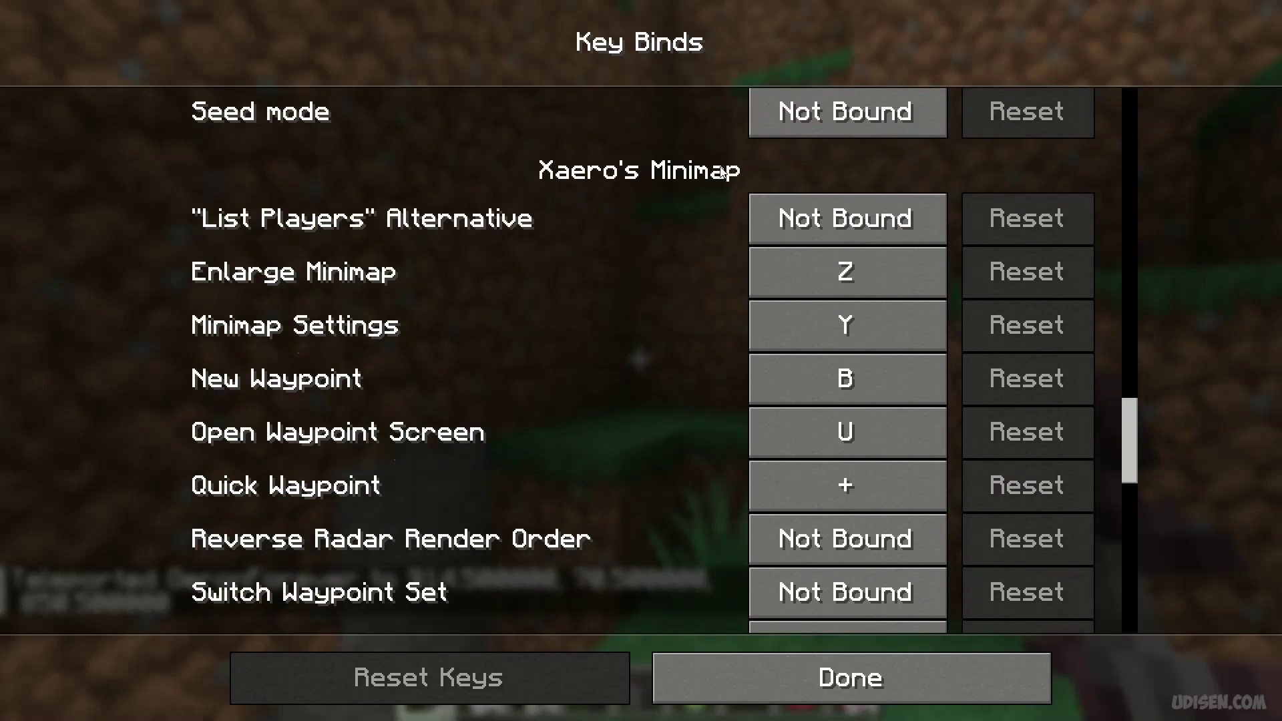
Scroll down to the Xaero's Minimap section showing Toggle Minimap and the zoom binds.
scroll(355, 234, "down", 1)
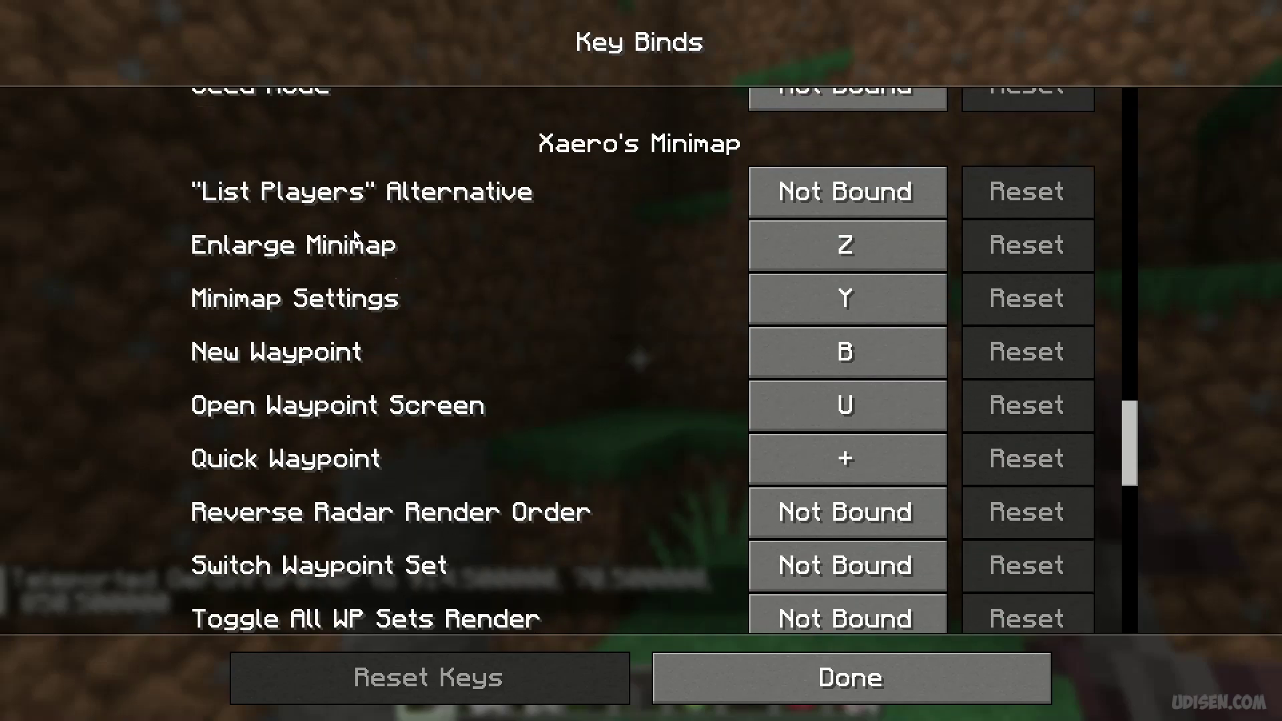
scroll(151, 267, "down", 2)
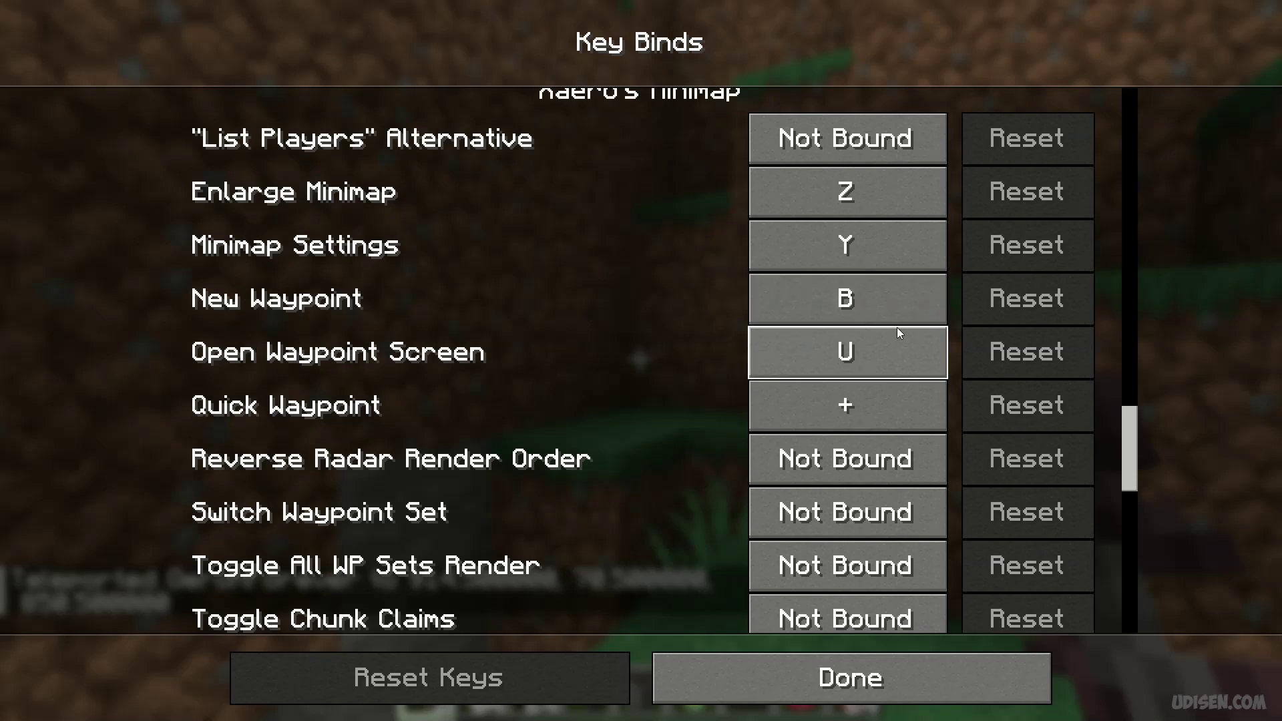
scroll(896, 327, "down", 1)
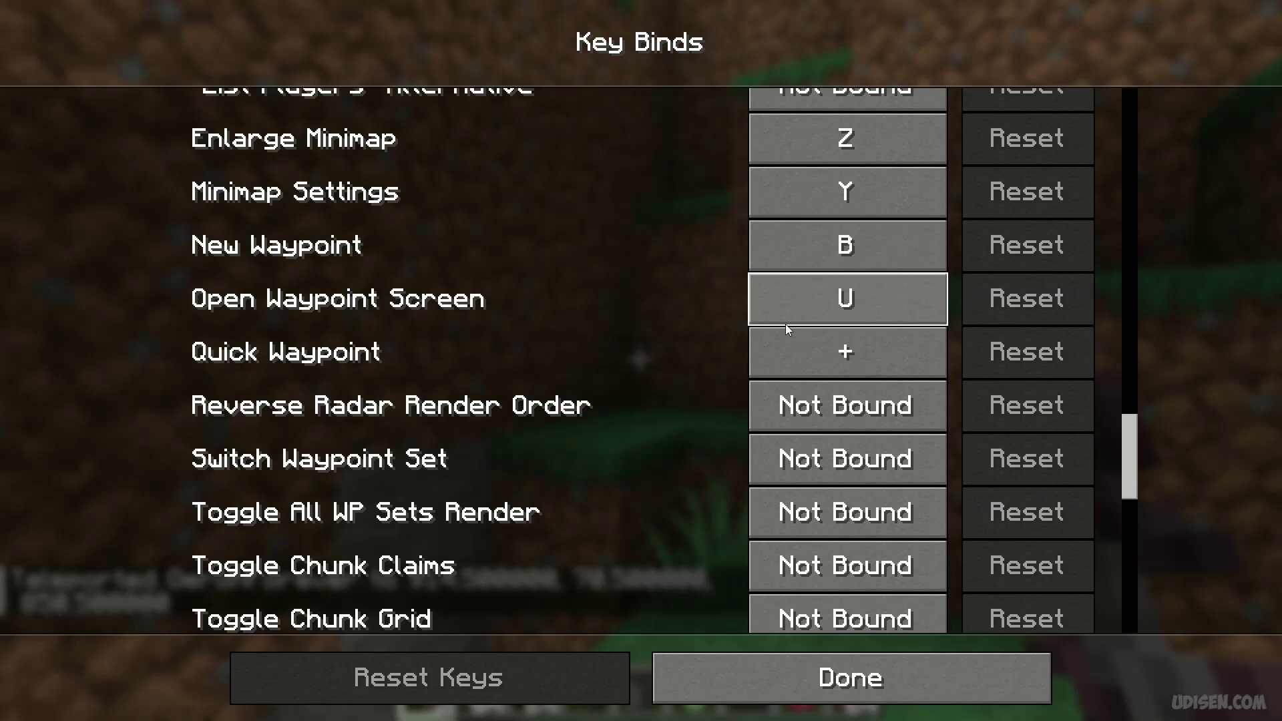
scroll(785, 323, "down", 2)
scroll(875, 266, "down", 2)
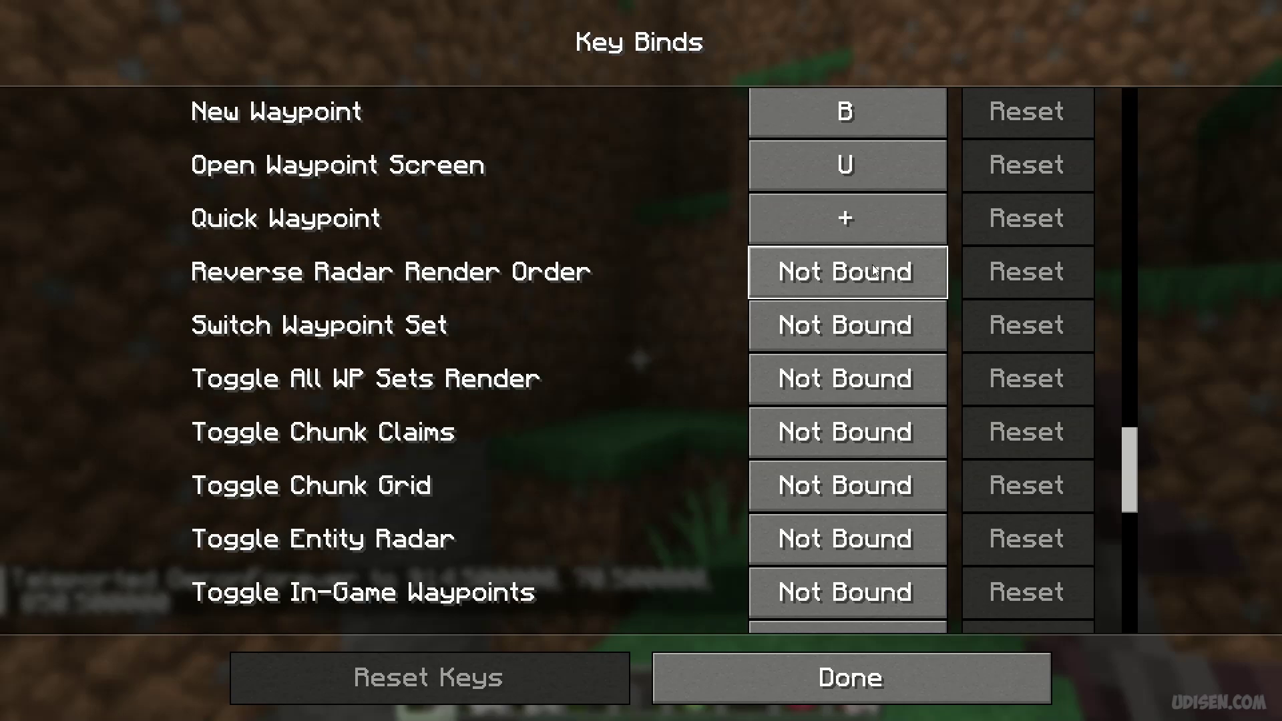
scroll(701, 281, "down", 4)
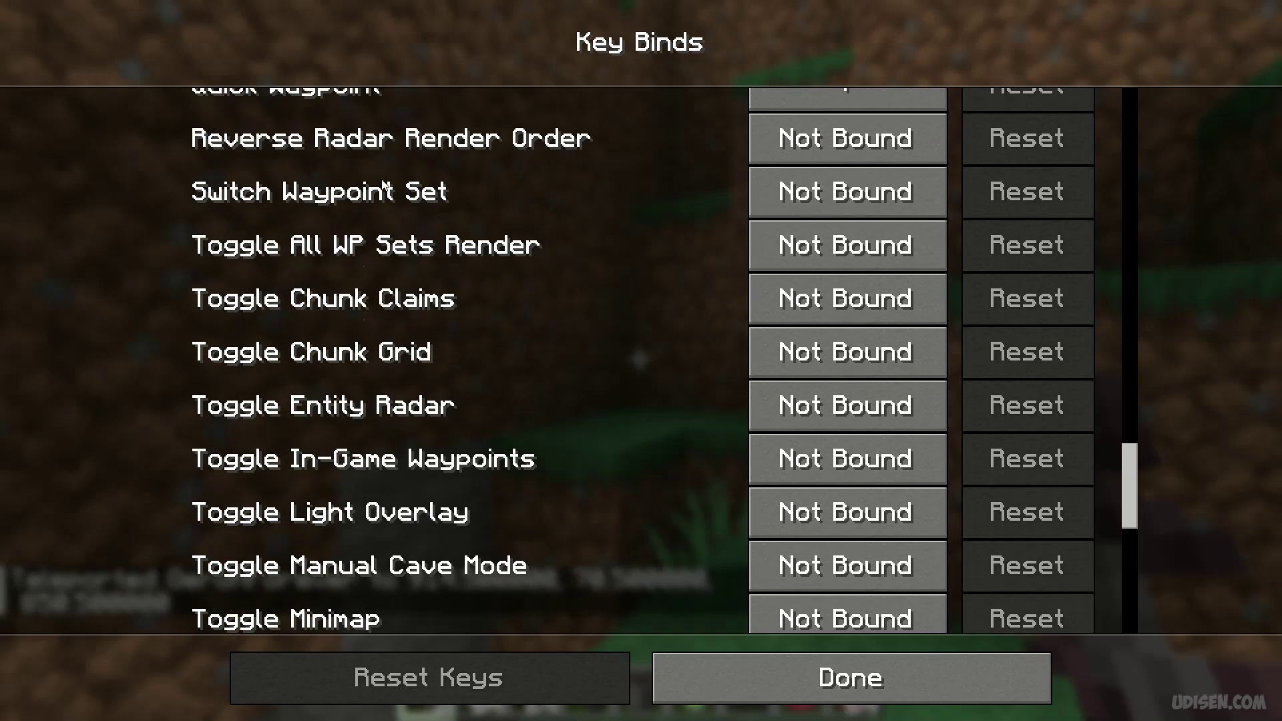
scroll(358, 181, "down", 5)
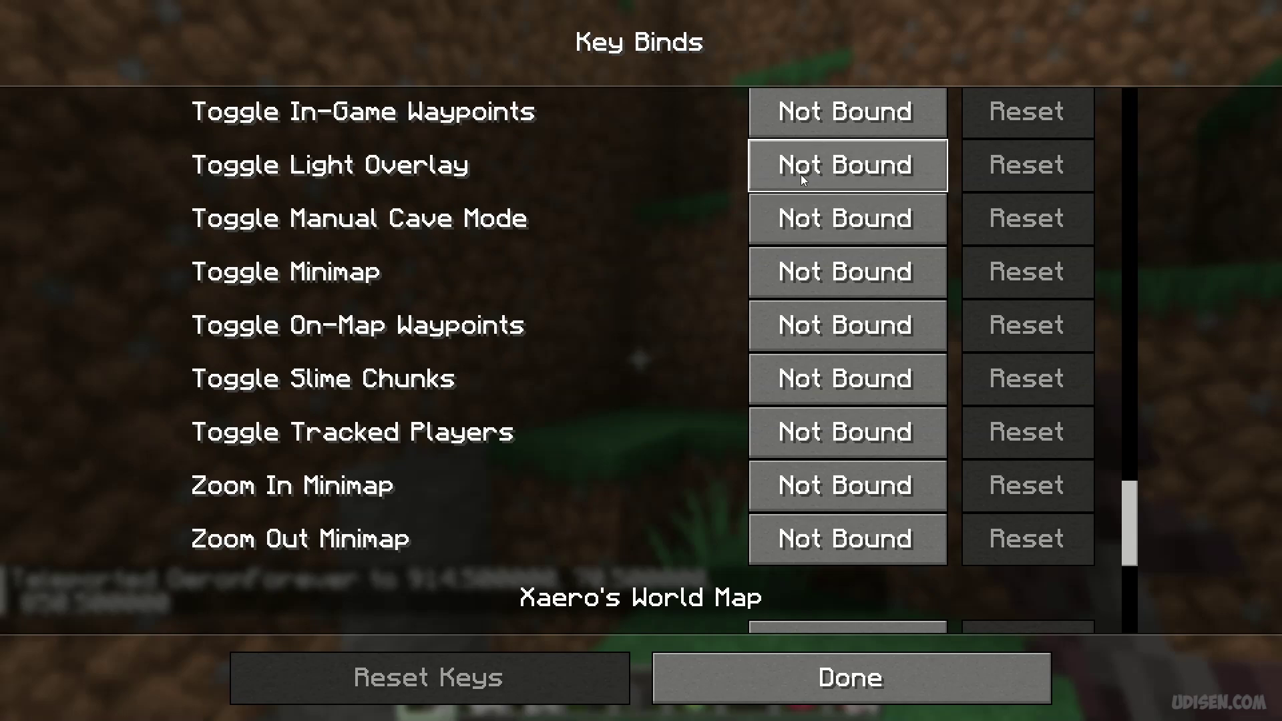
Bind Toggle Minimap to L, avoiding Z which clashes with Enlarge Minimap, and close Key Binds and Controls.
left_click(856, 274)
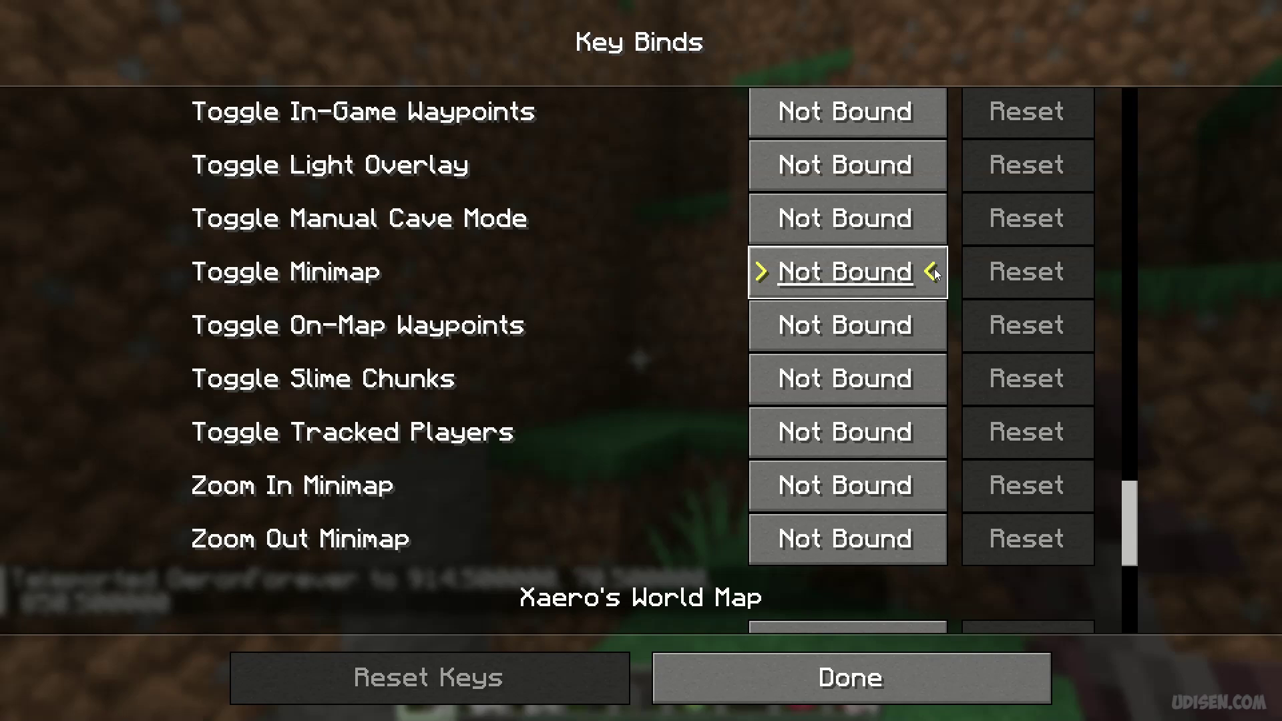
key("l")
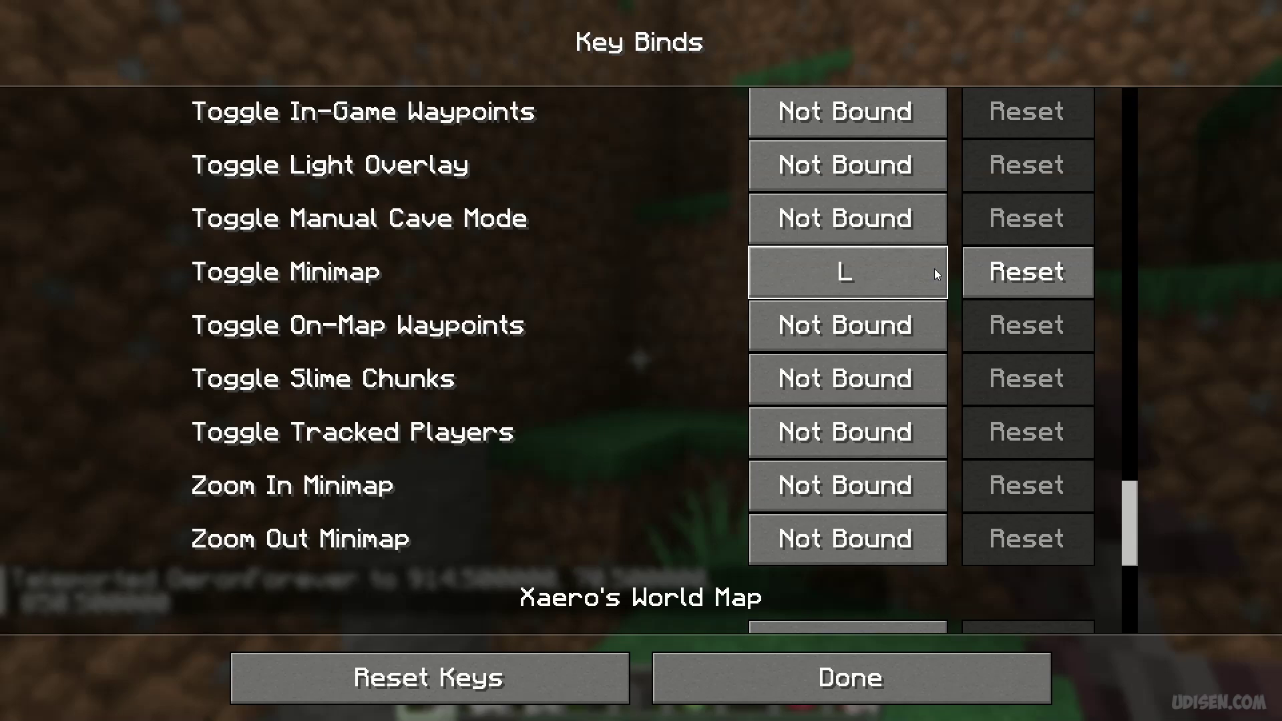
left_click(783, 278)
key("z")
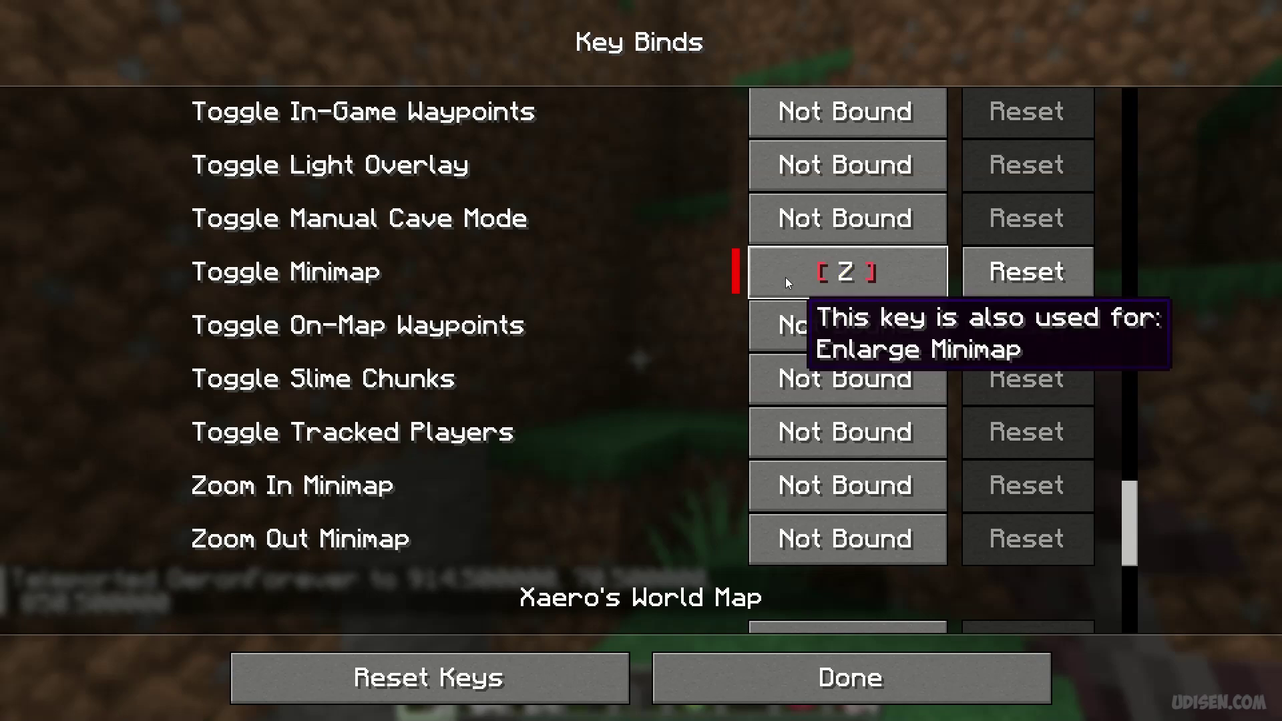
left_click(895, 274)
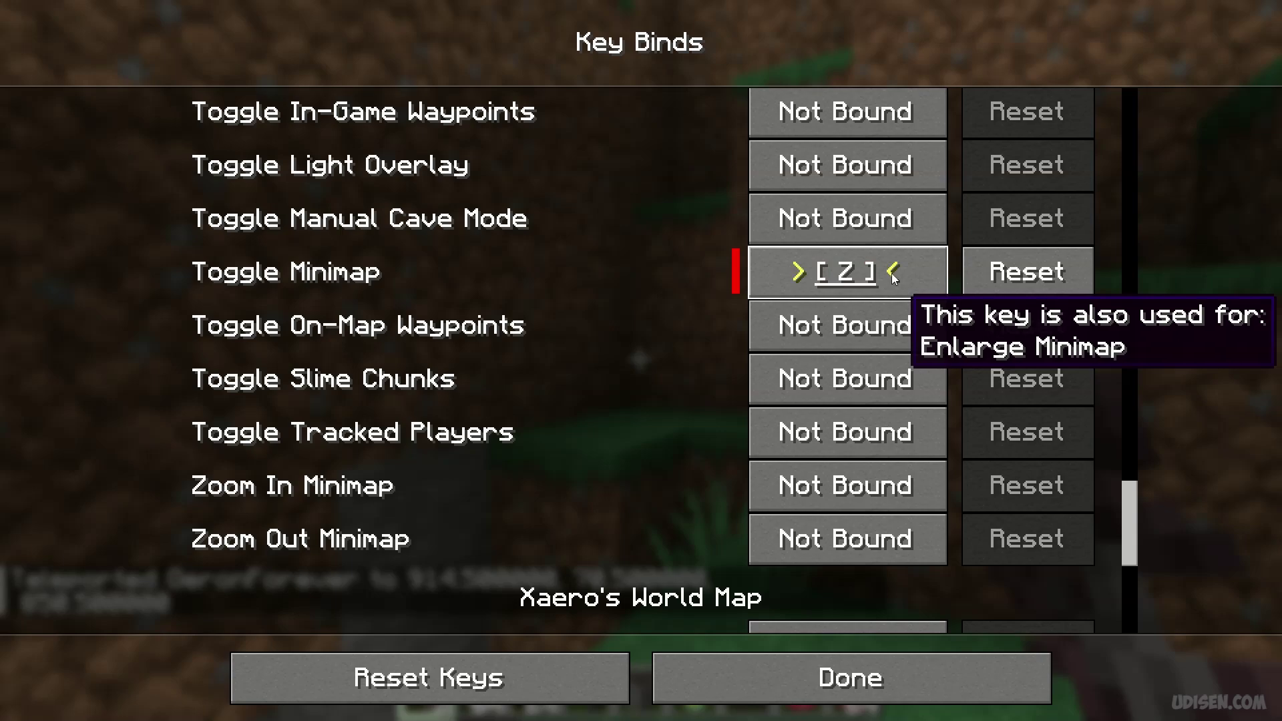
key("l")
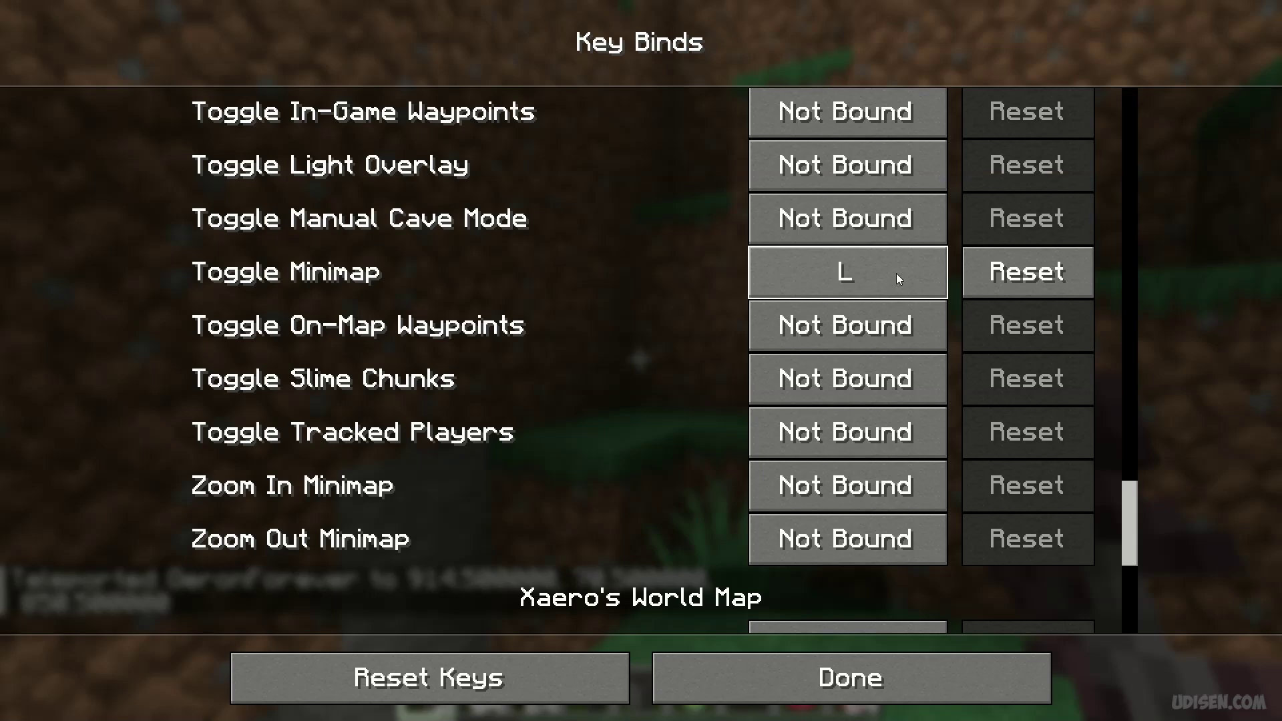
left_click(1040, 274)
left_click(848, 272)
key("l")
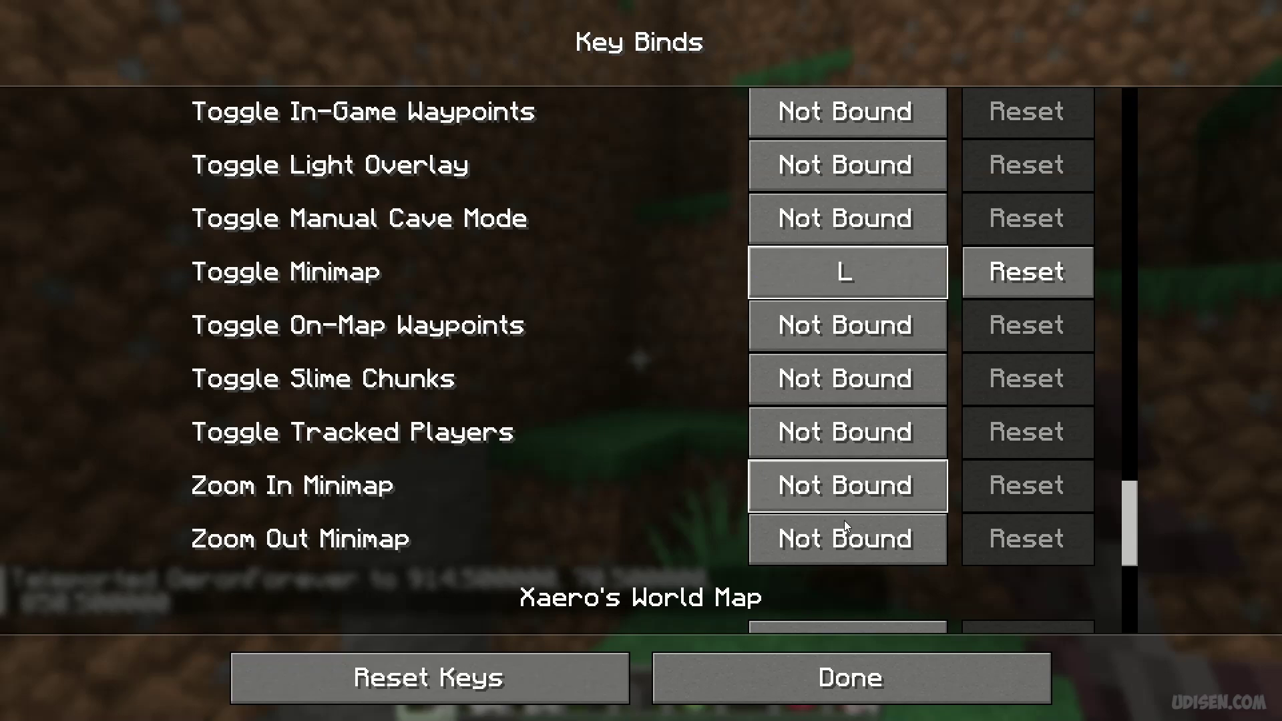
left_click(739, 684)
left_click(740, 692)
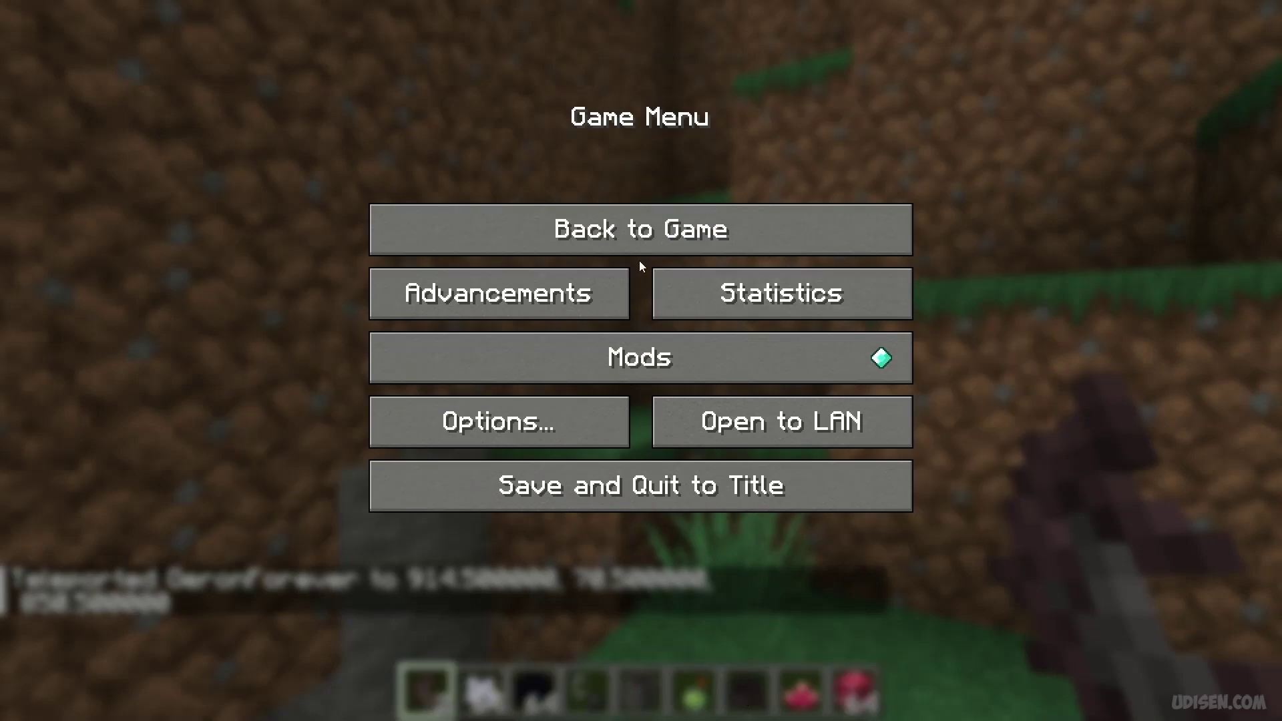
Resume and test L, which opens Advancements instead, then close that screen.
left_click(635, 212)
key("l")
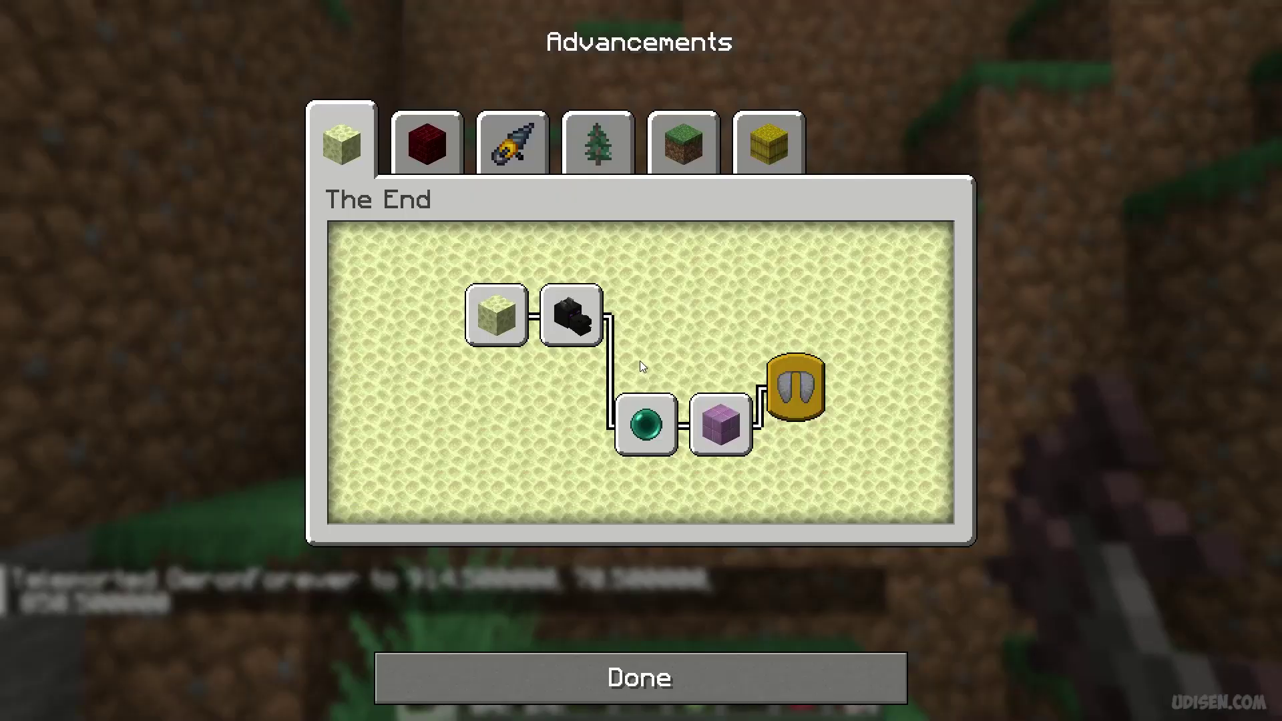
key("Escape")
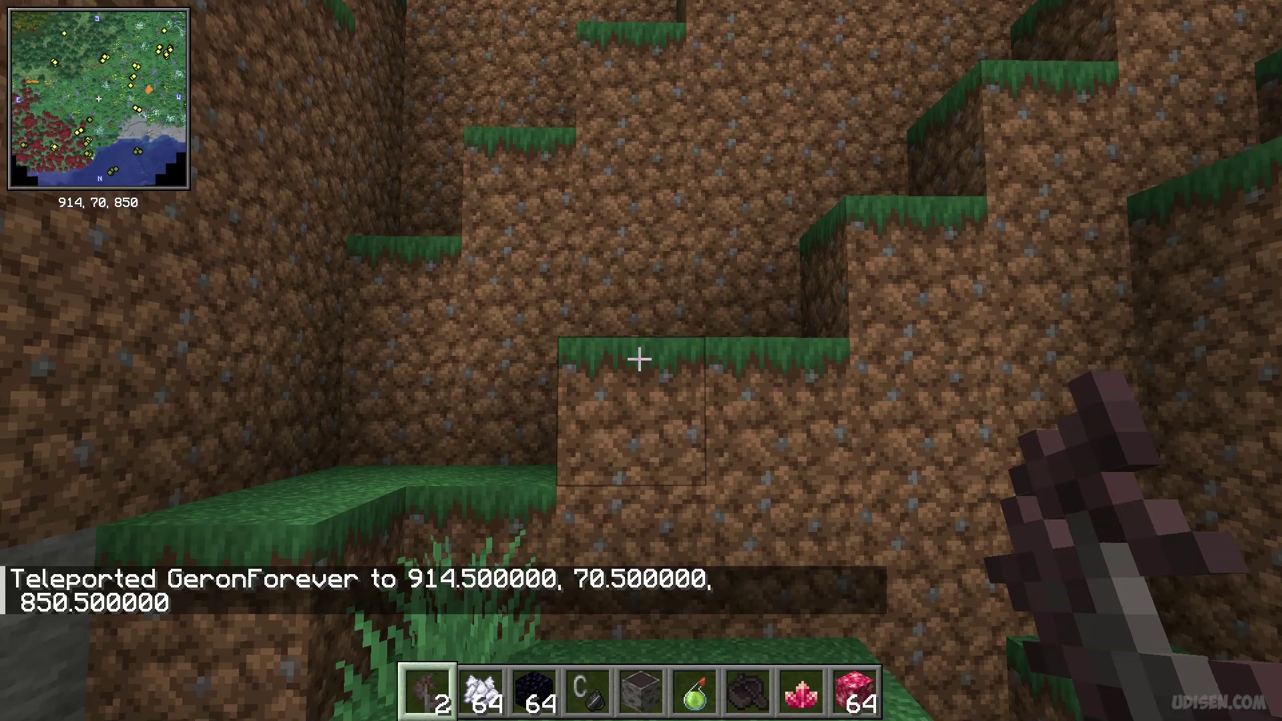
Rebind Advancements from L to ` in Key Binds and return to the game.
key("Escape")
left_click(596, 416)
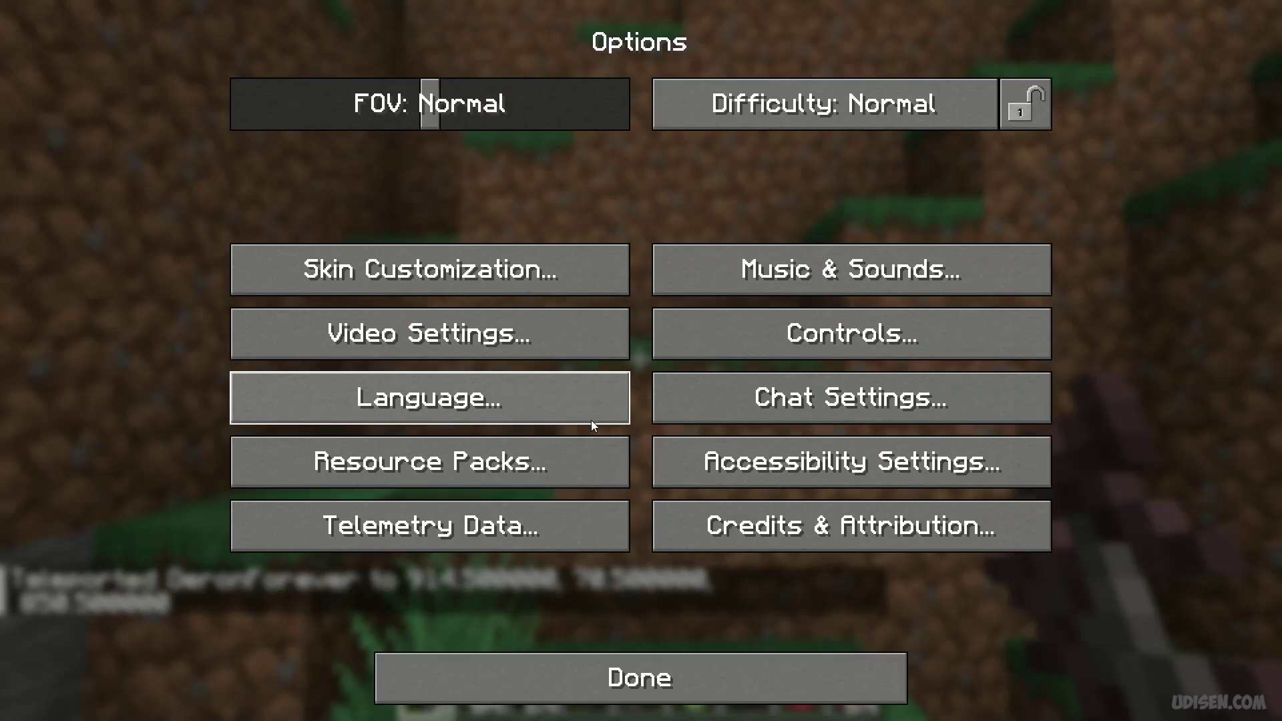
left_click(777, 343)
left_click(775, 143)
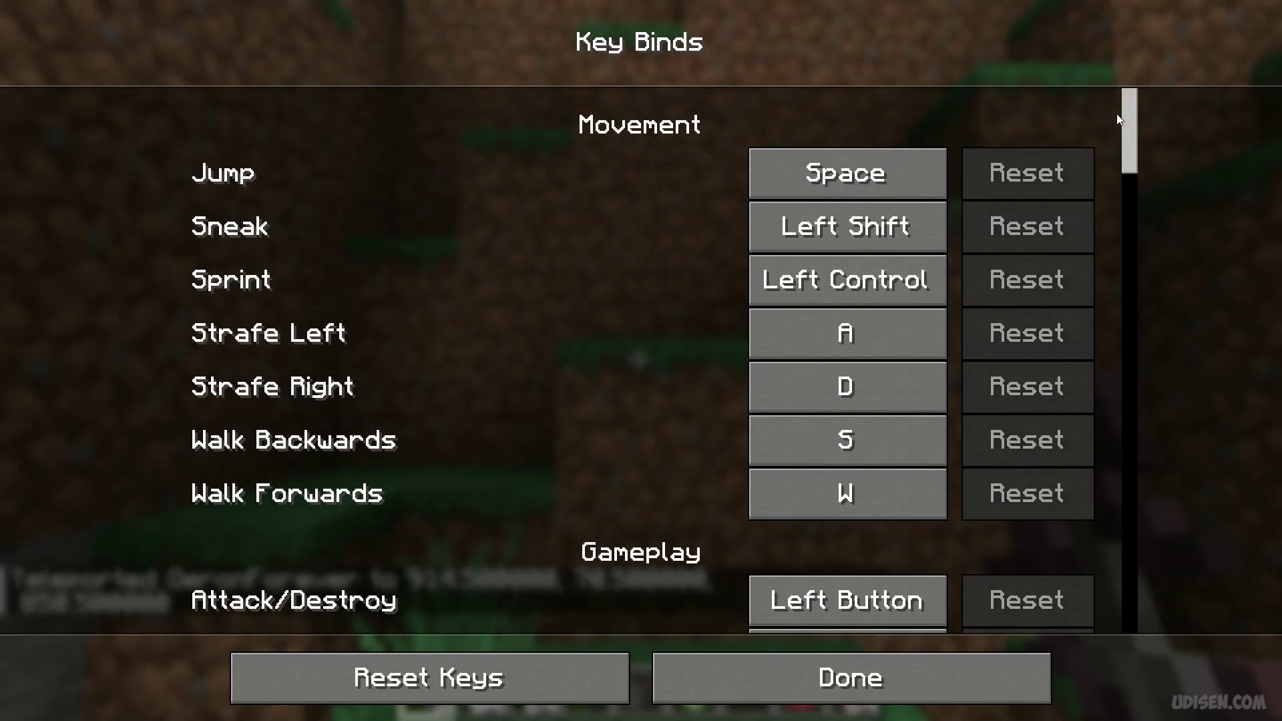
left_click_drag(1129, 118, 1180, 289)
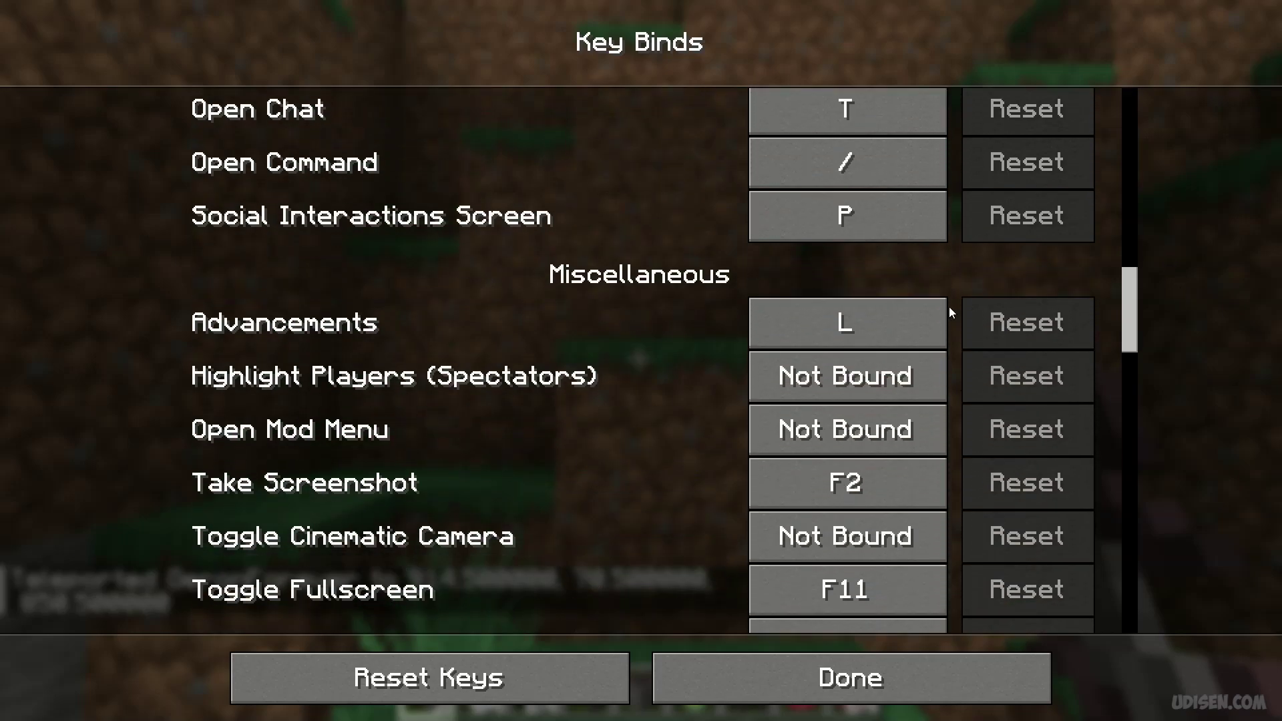
left_click(921, 312)
key("grave")
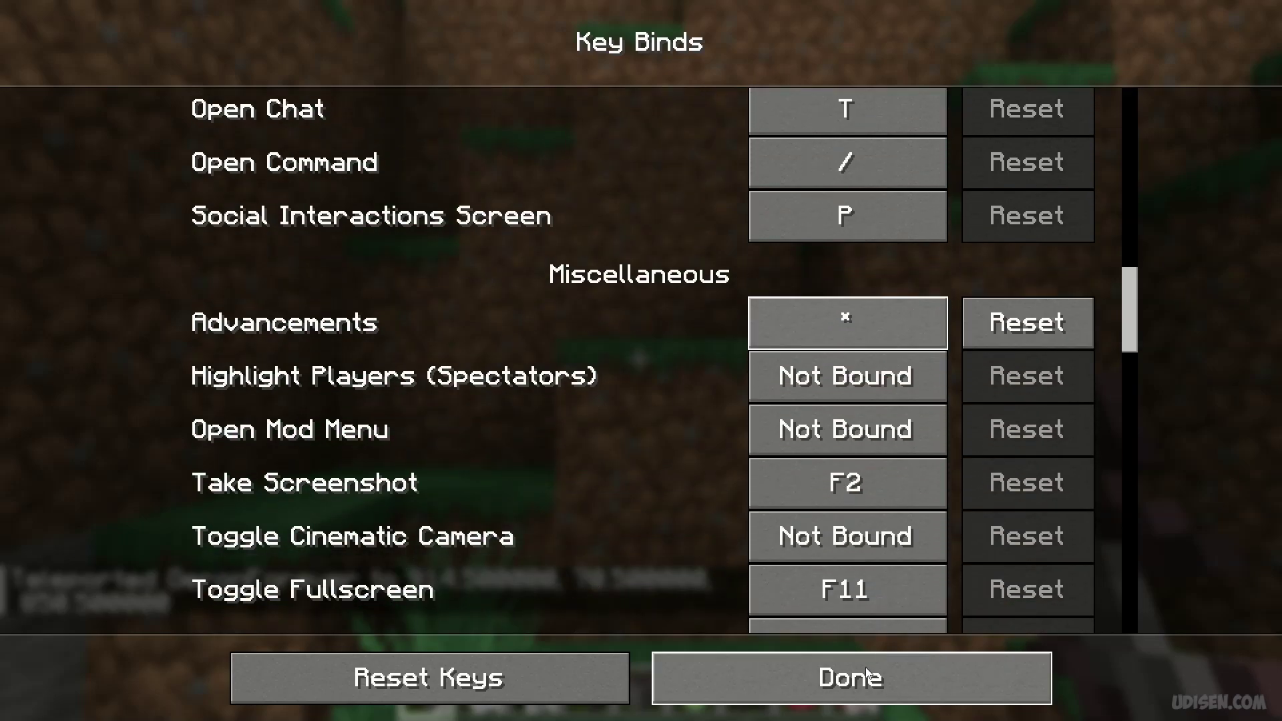
left_click(848, 677)
left_click(840, 676)
left_click(839, 676)
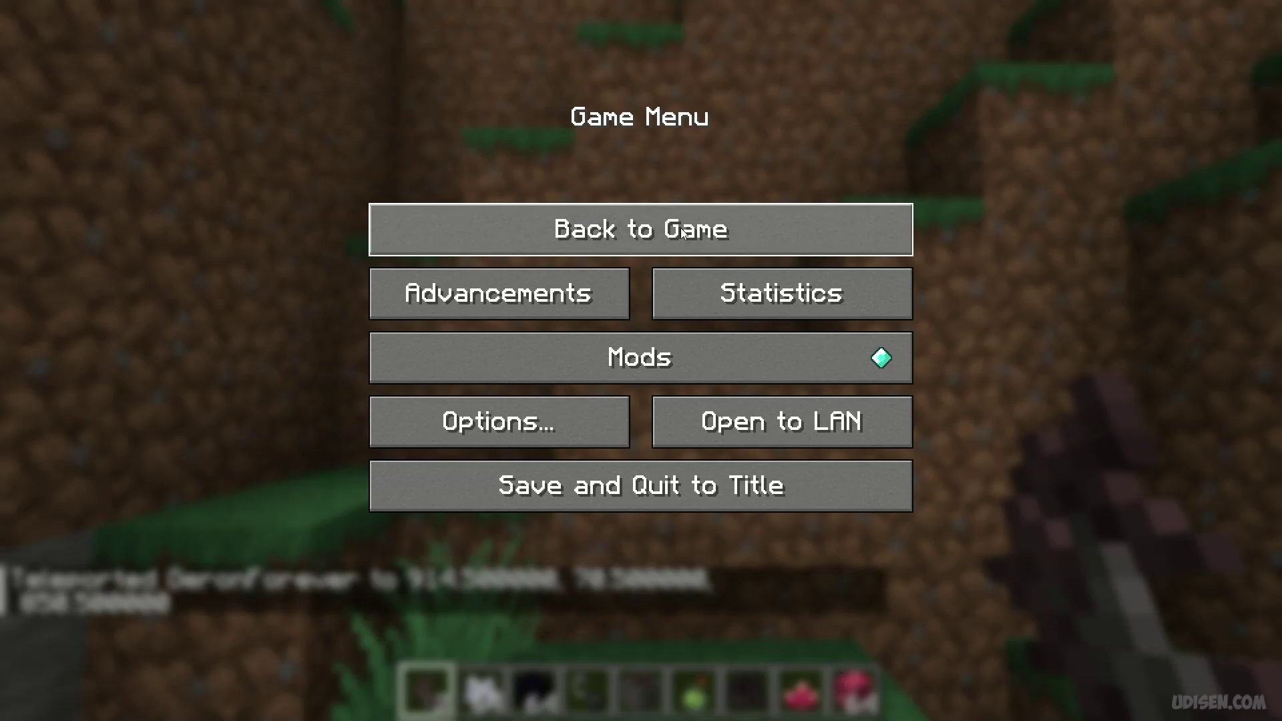
left_click(768, 228)
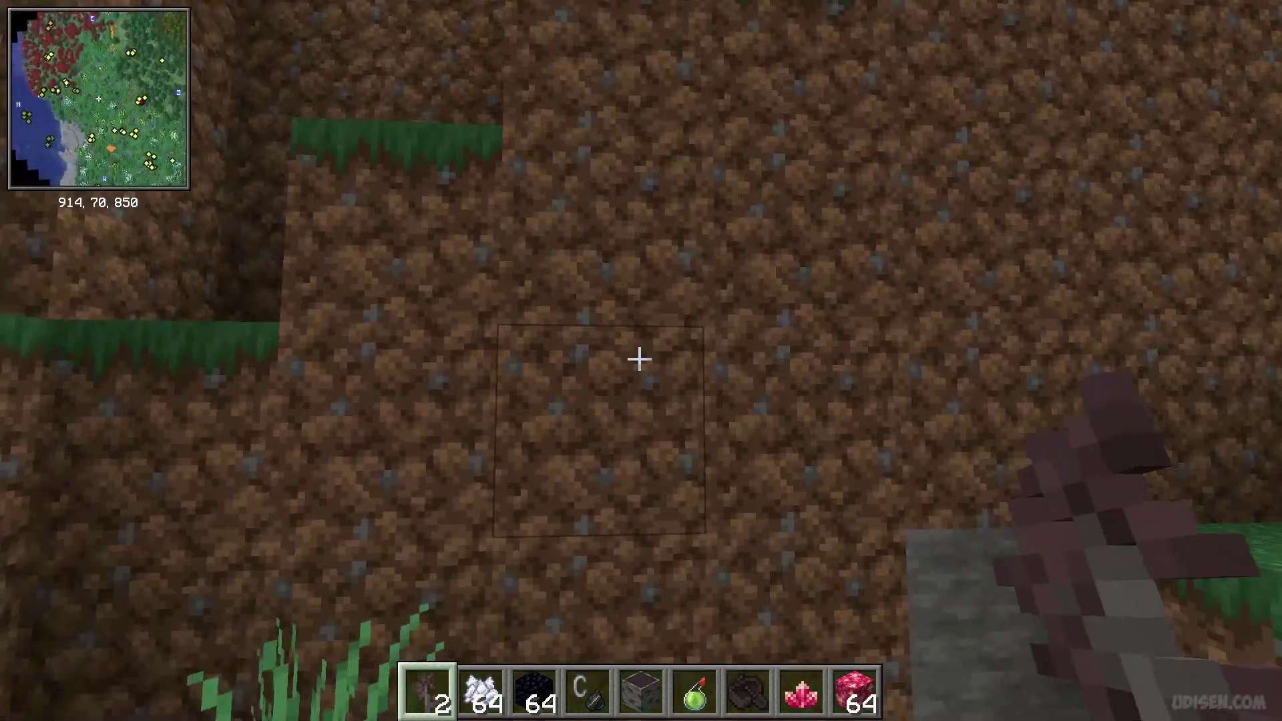
Climb out of the grassy pit toward the leaf bushes, then open and dismiss the New Waypoint dialog.
key("w")
key("space")
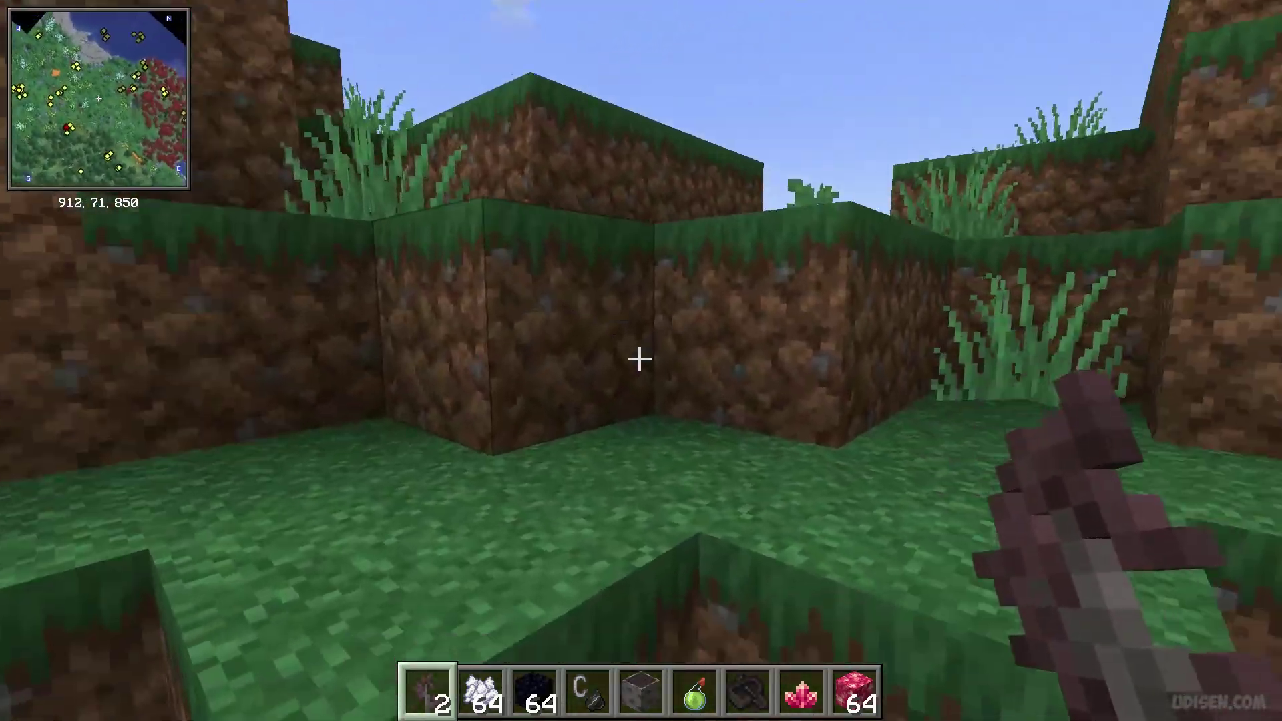
key("w")
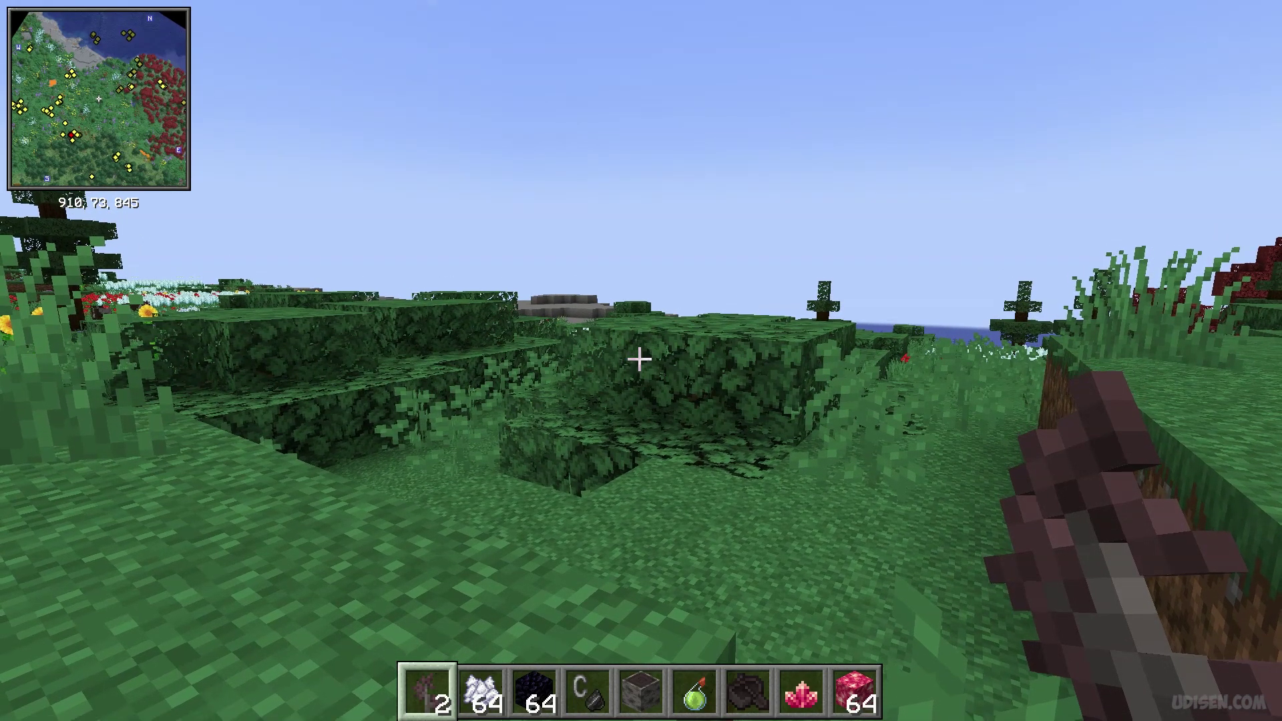
key("b")
key("Escape")
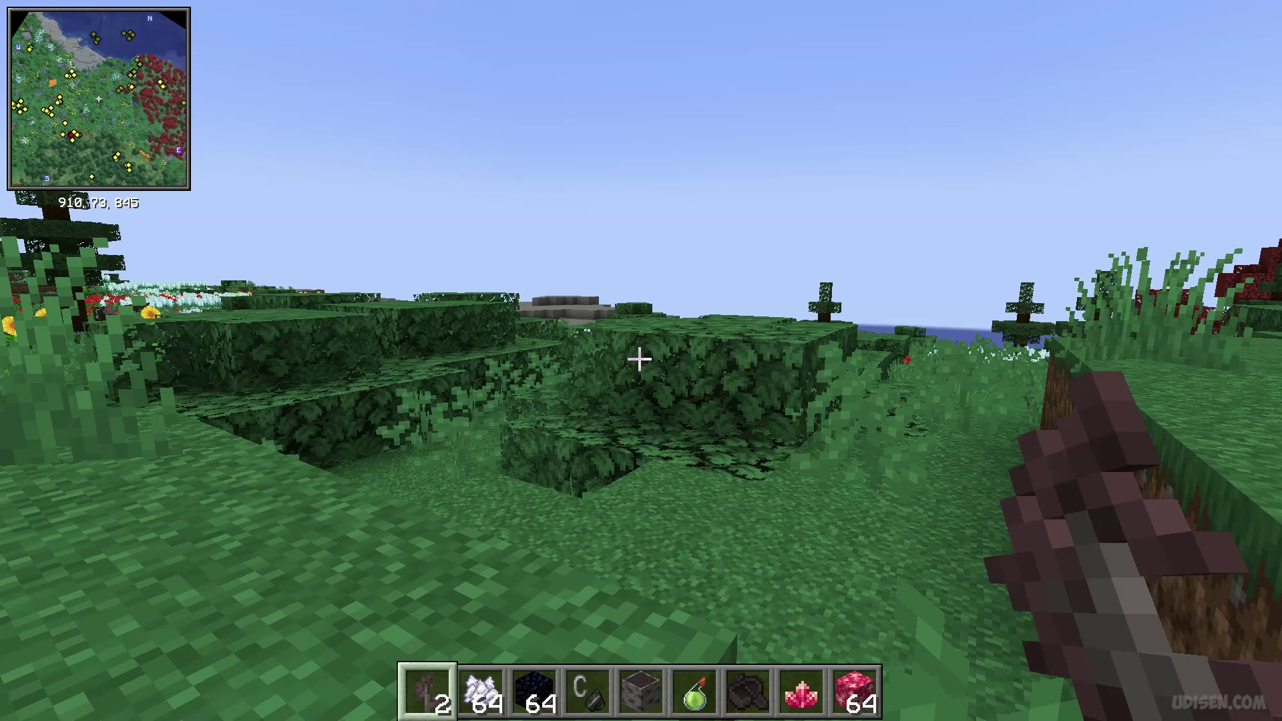
Check the Default waypoint list, then open the world map panned to the western island.
key("u")
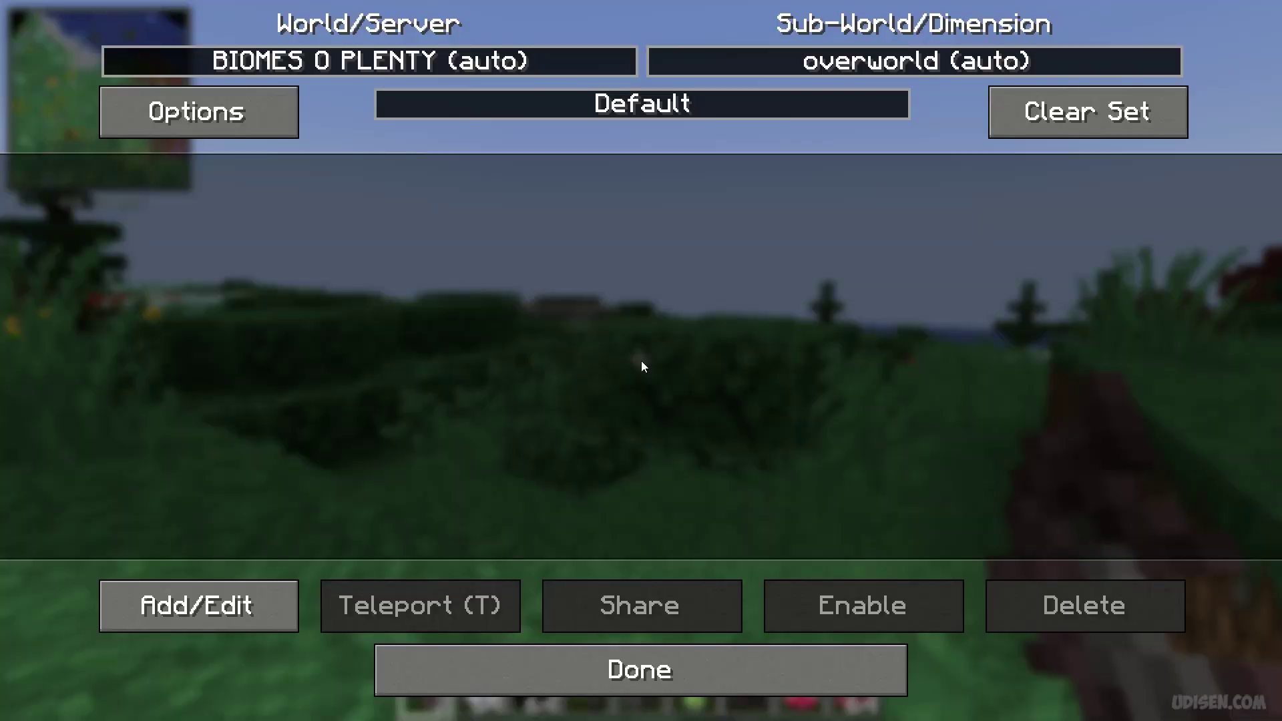
key("Escape")
key("j")
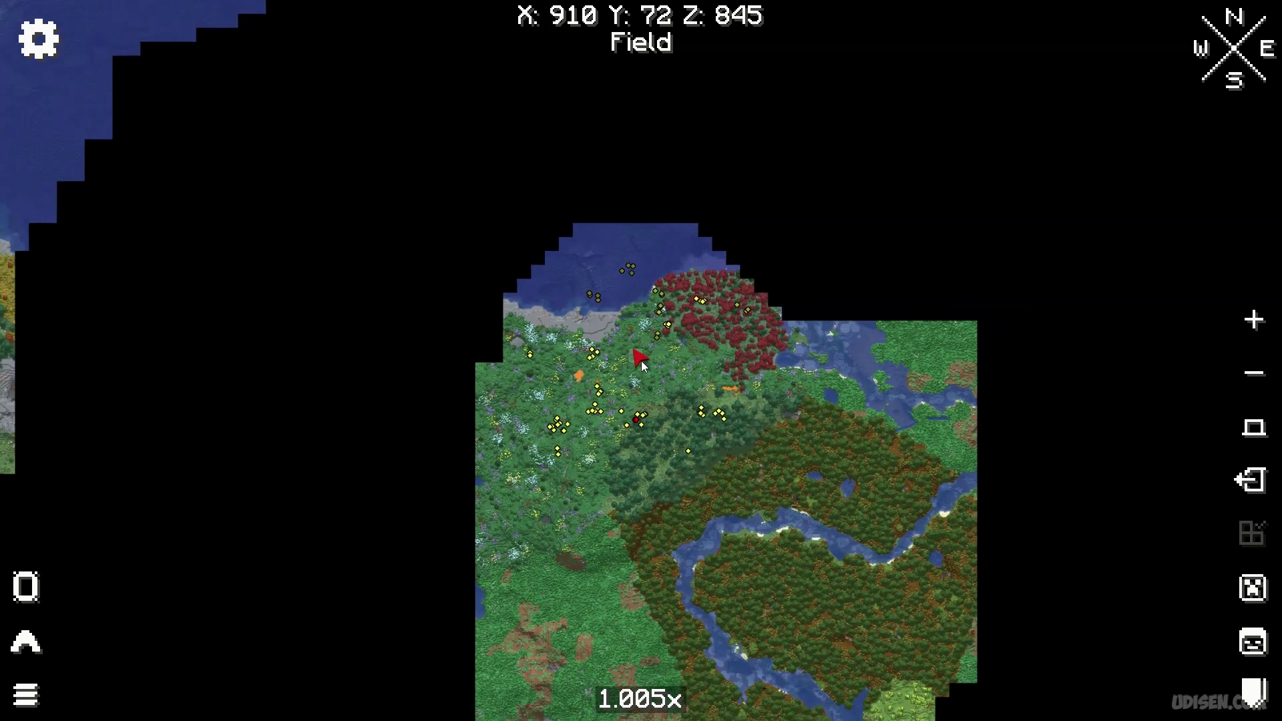
left_click_drag(784, 435, 1019, 560)
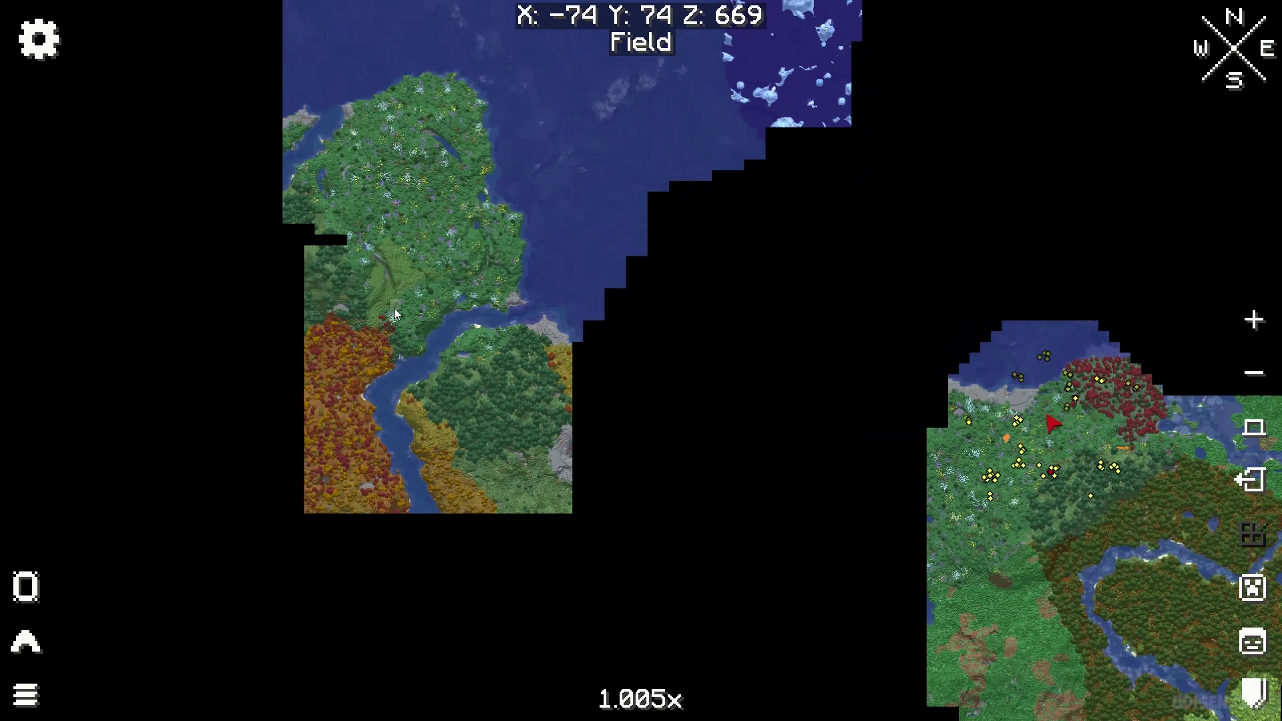
Teleport to the island near -100, 84, 443 and bring up options for a nearby coastal spot.
right_click(379, 158)
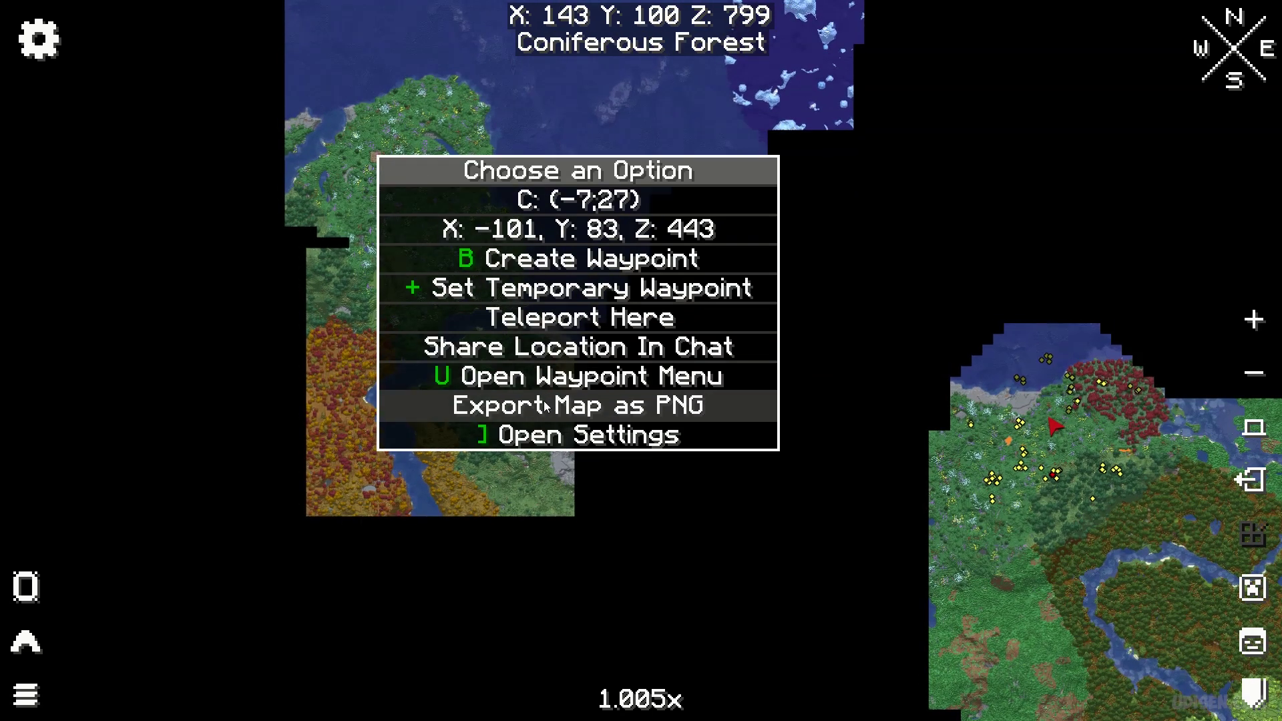
left_click(561, 324)
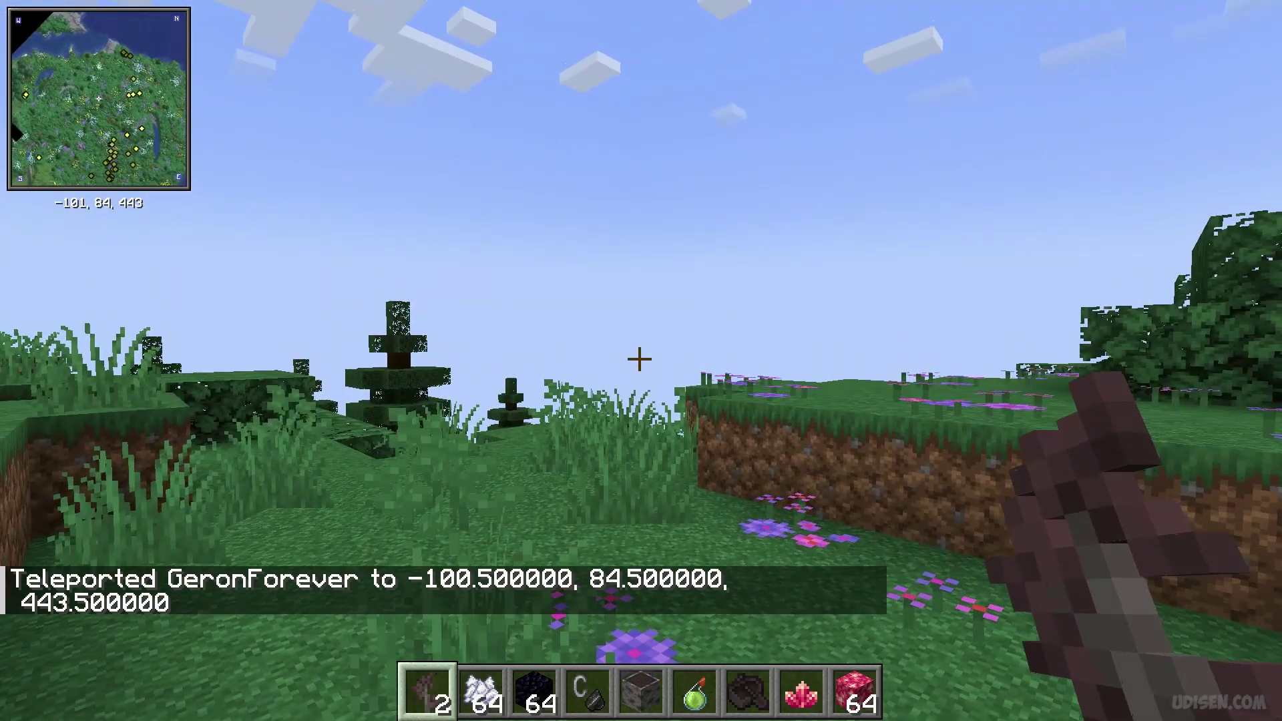
key("j")
right_click(645, 371)
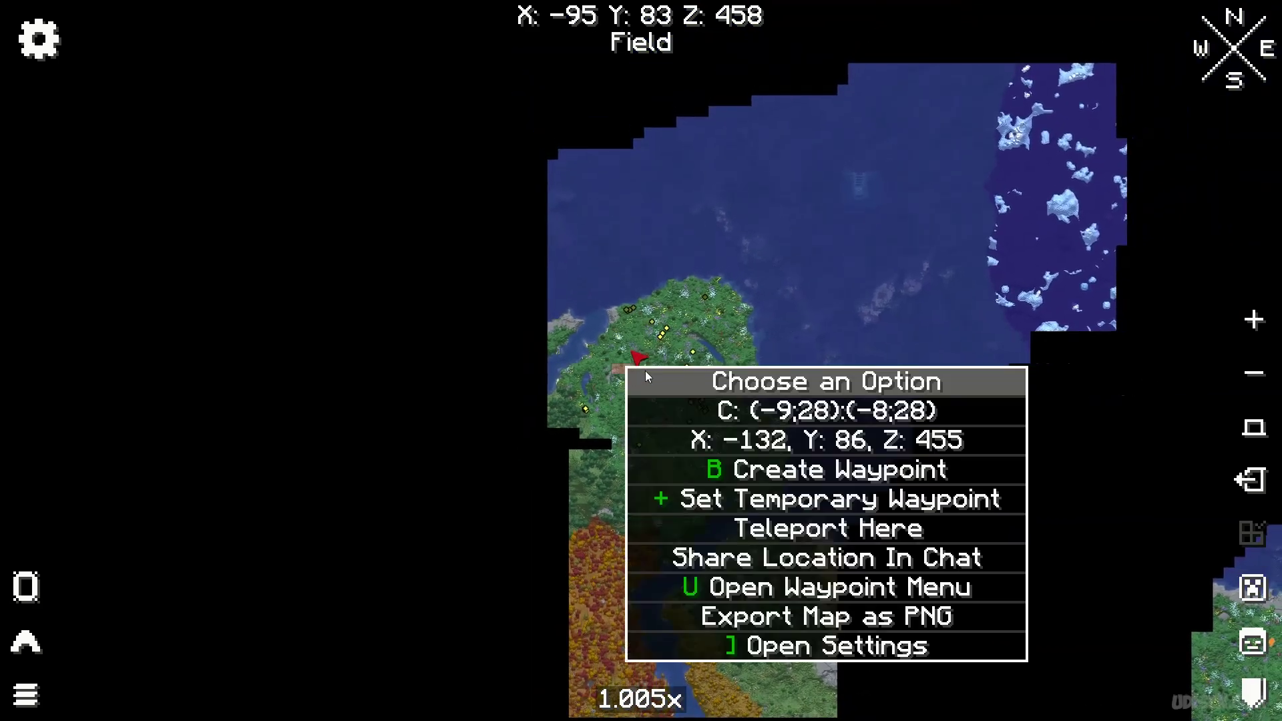
Share -132, 87, 455 in chat as 'Shared Location', walk toward the shore, then inspect its [Add] link.
left_click(809, 559)
left_click(524, 417)
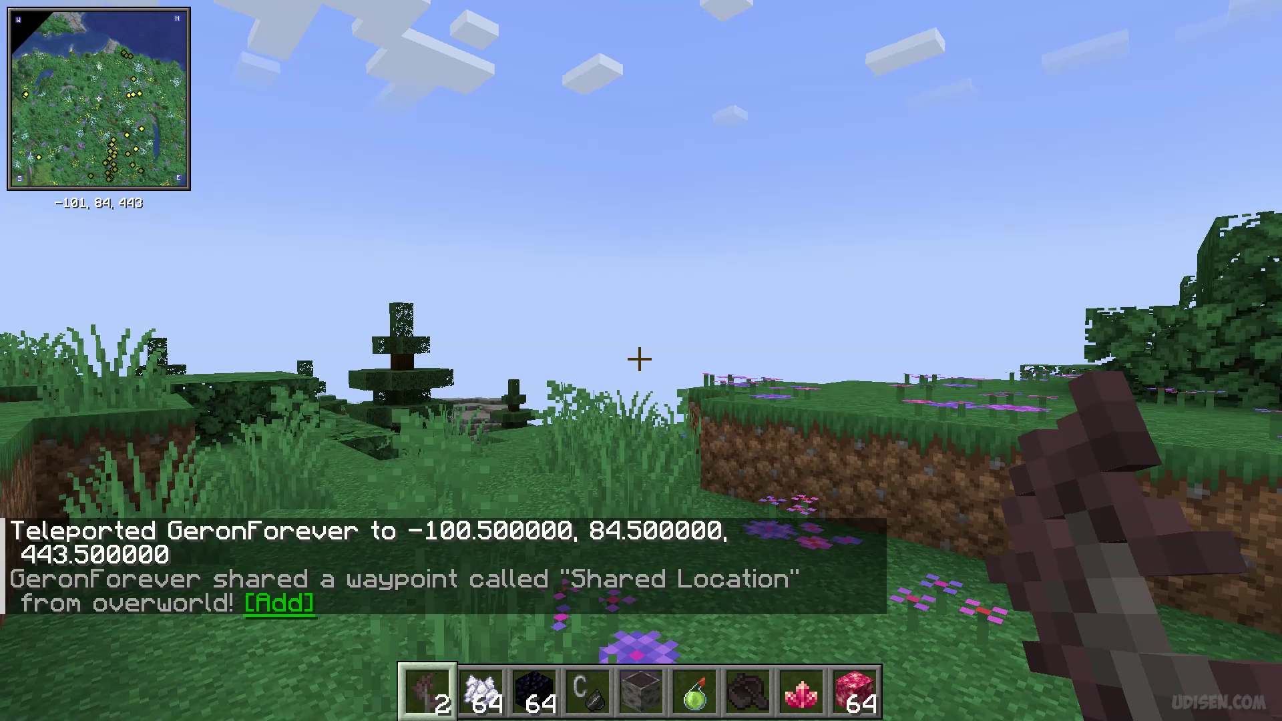
key("w")
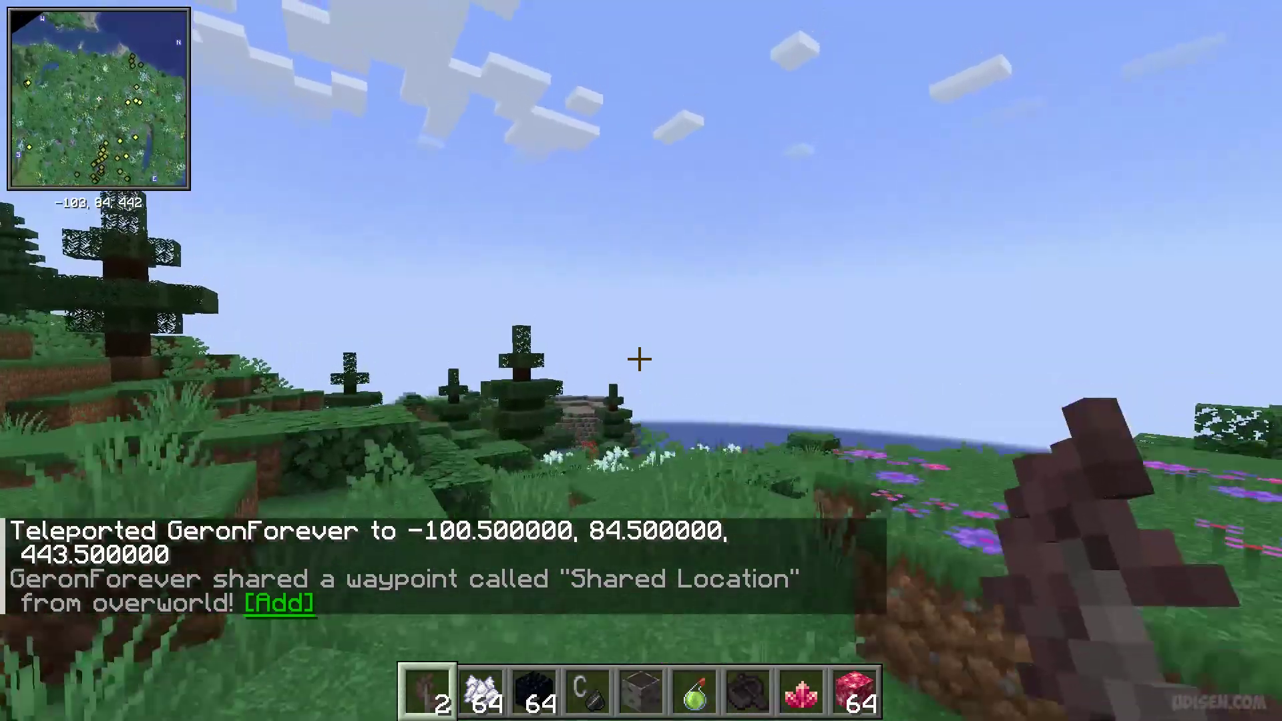
key("w")
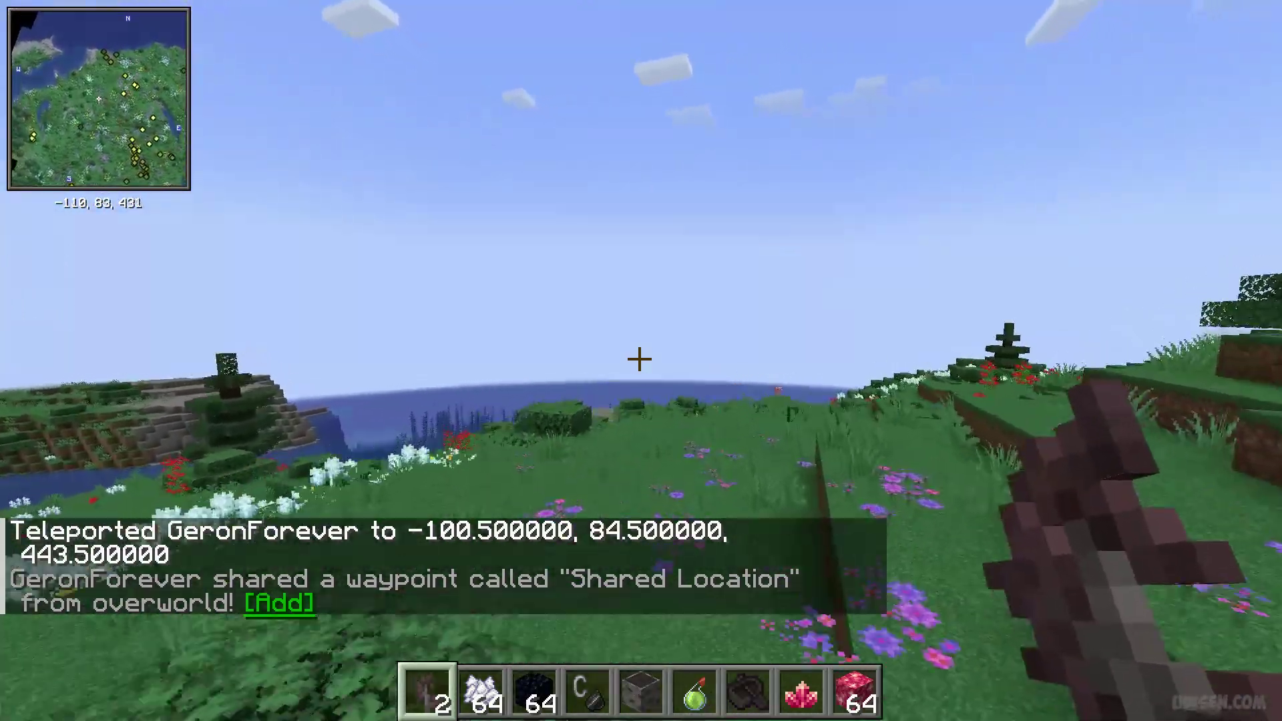
key("w")
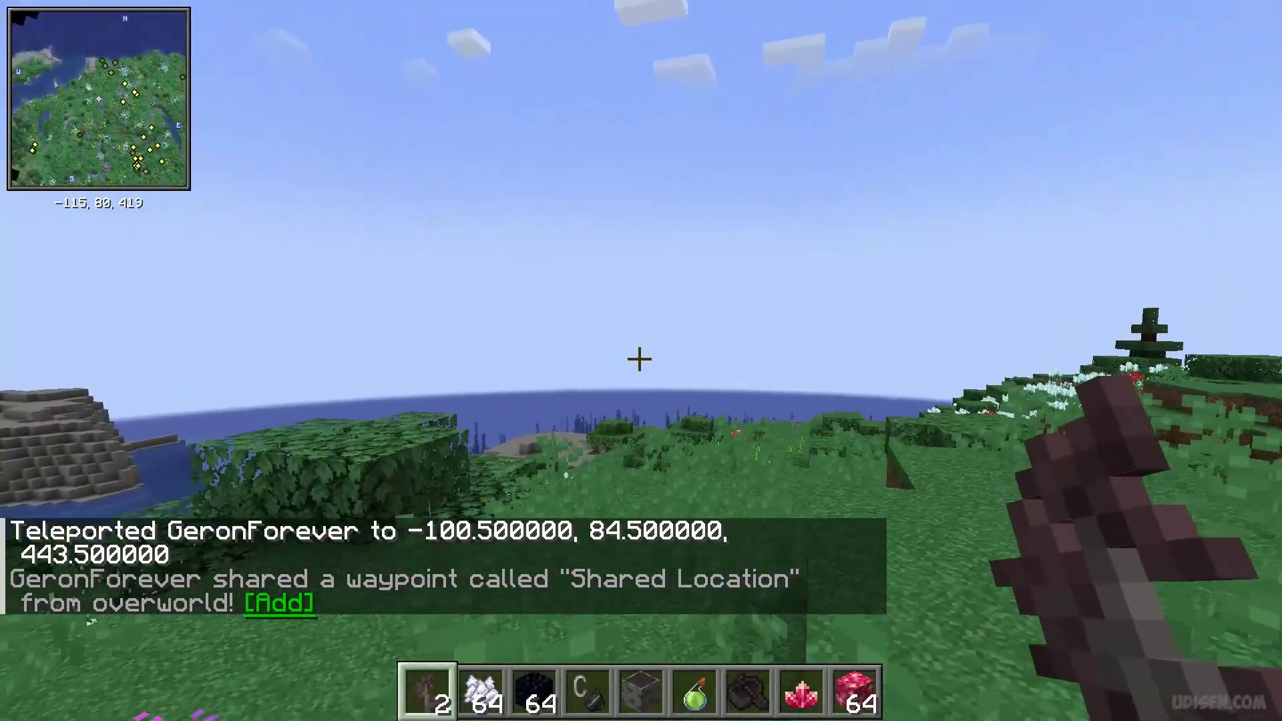
key("t")
mouse_move(273, 605)
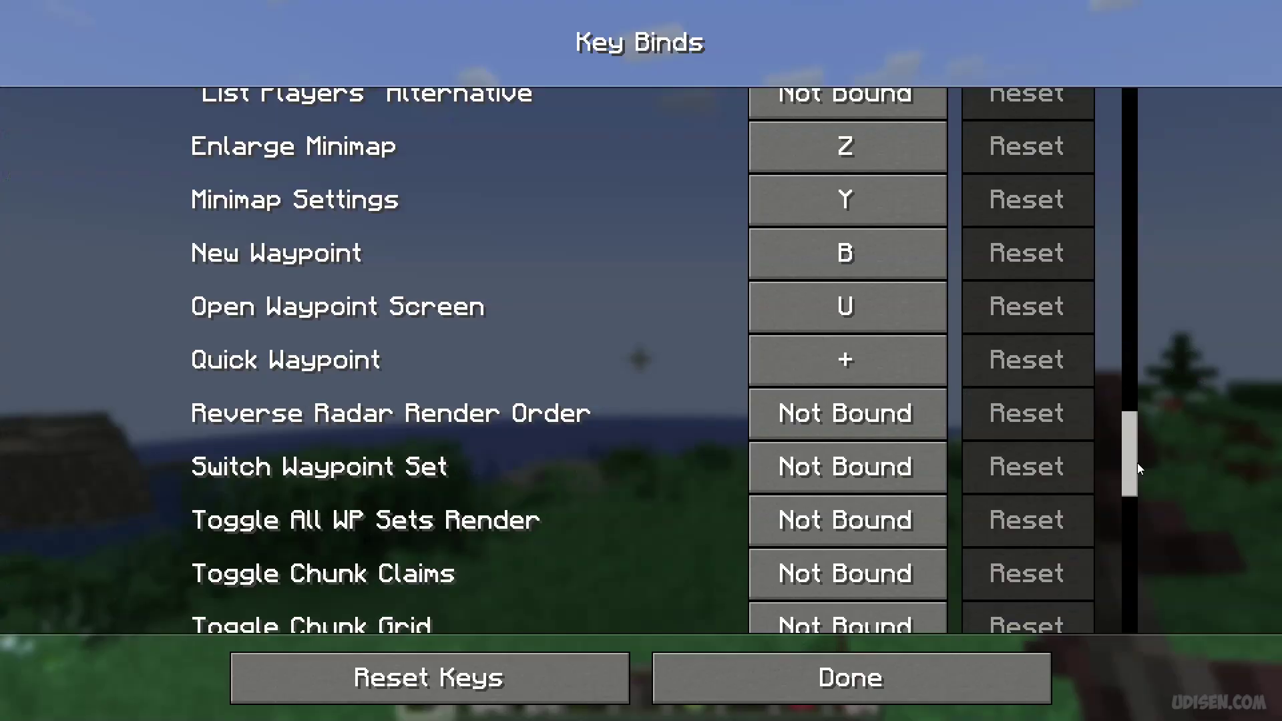
Bind World Map Zoom In (alternative) to = and Zoom Out (alternative) to -.
left_click_drag(1136, 463, 1137, 551)
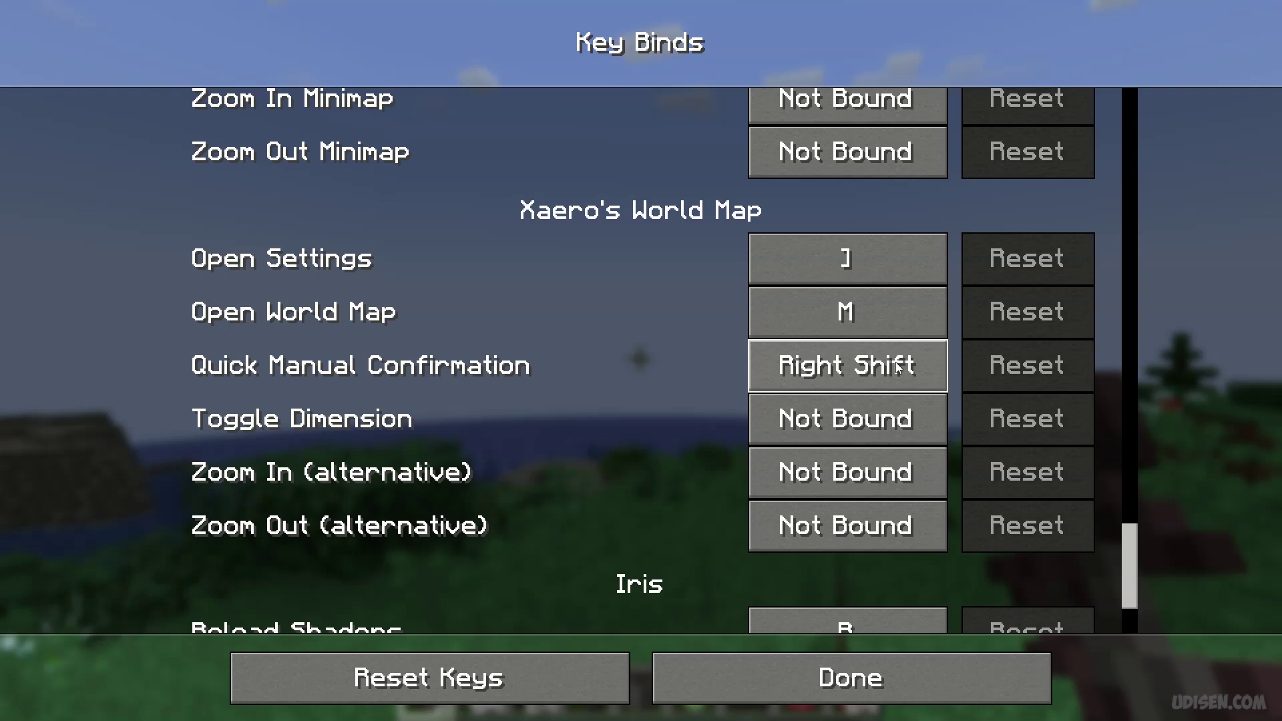
left_click(851, 478)
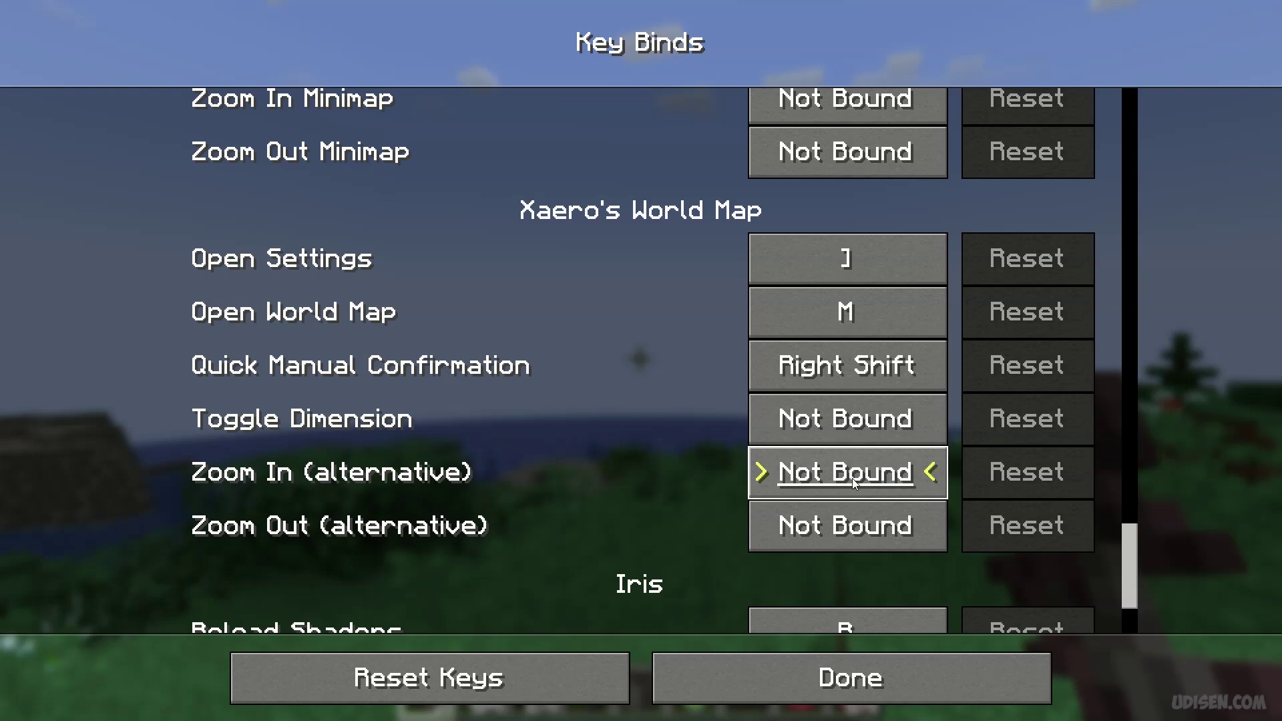
key("equal")
left_click(859, 509)
key("minus")
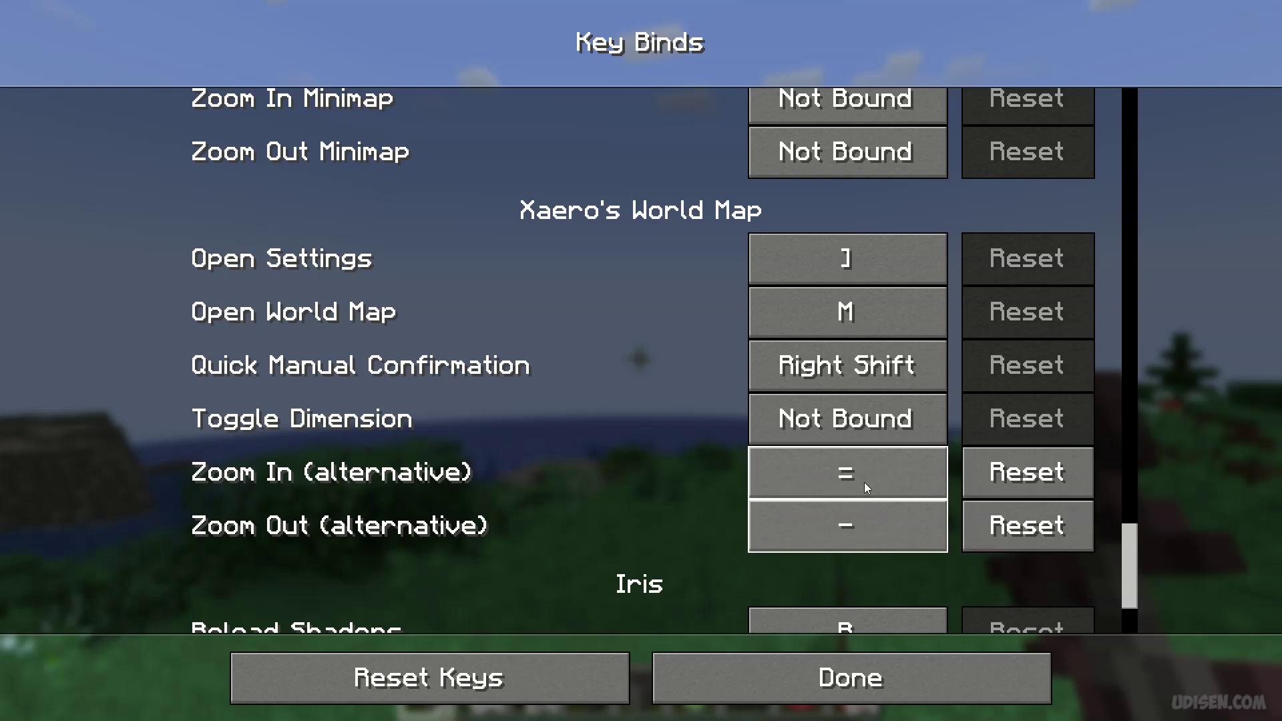
scroll(855, 418, "up", 1)
scroll(857, 419, "up", 19)
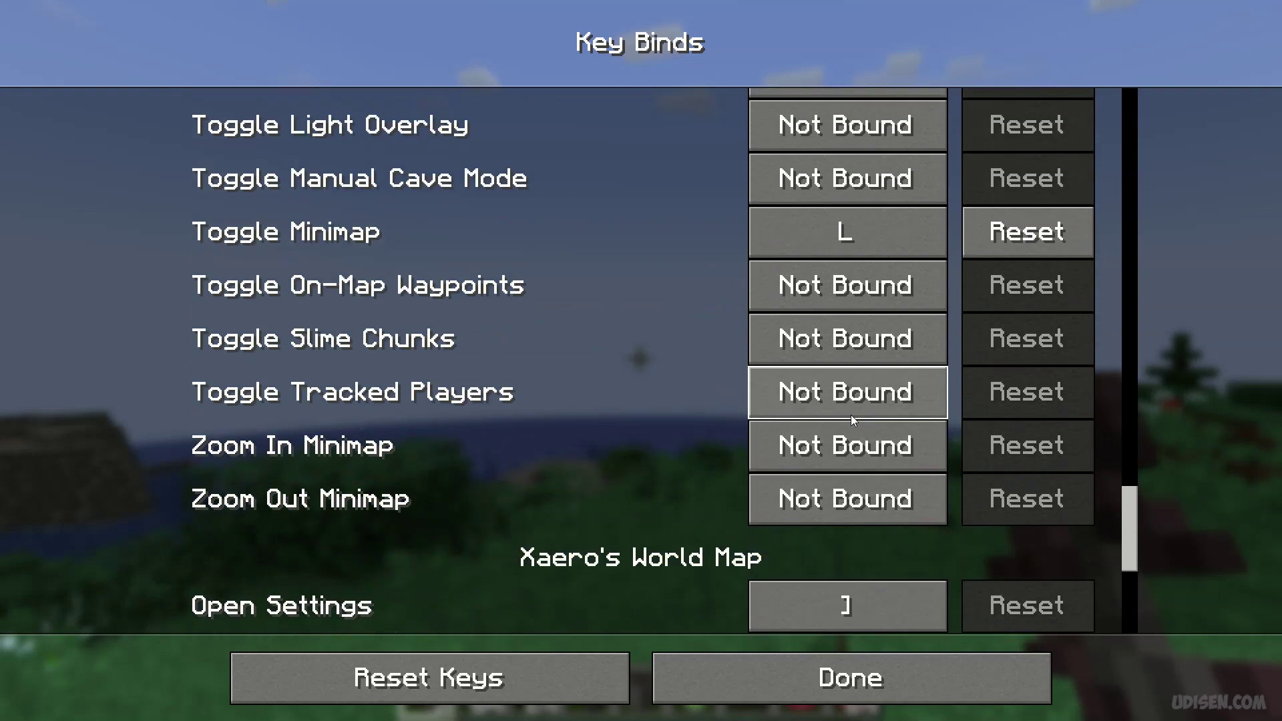
scroll(850, 419, "up", 10)
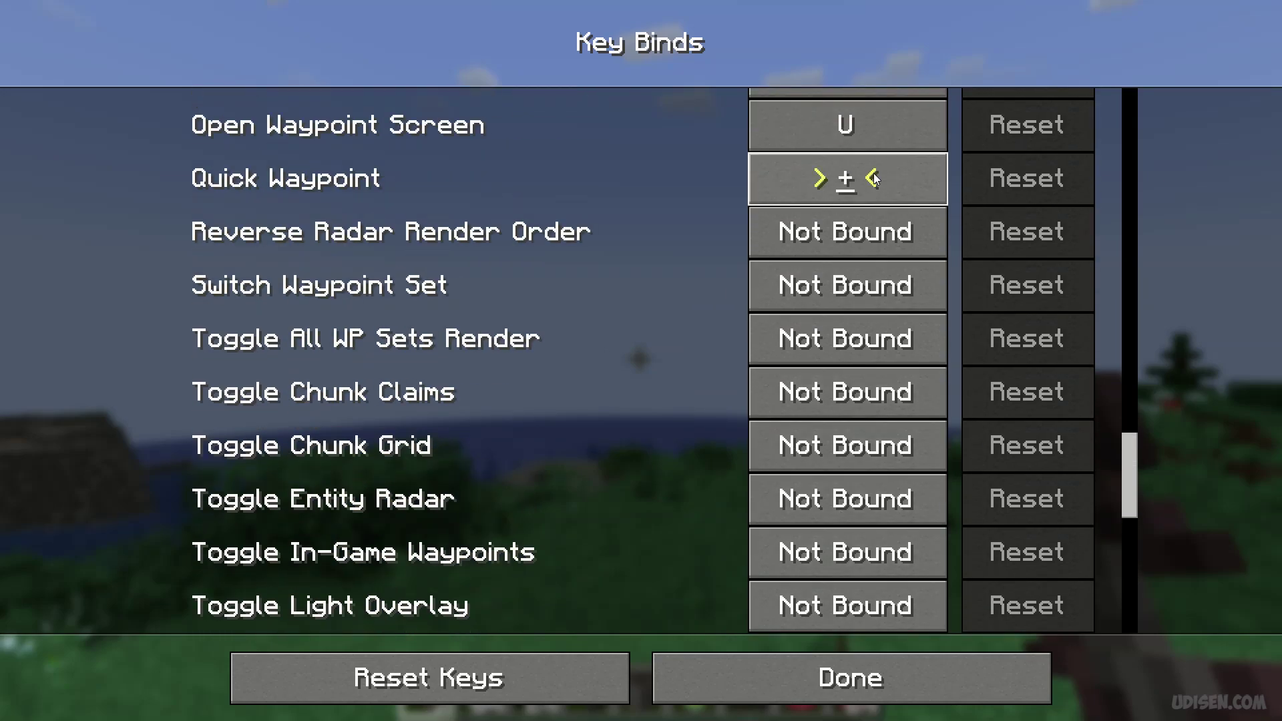
Bind Quick Waypoint to the - key.
key("minus")
scroll(972, 364, "down", 1)
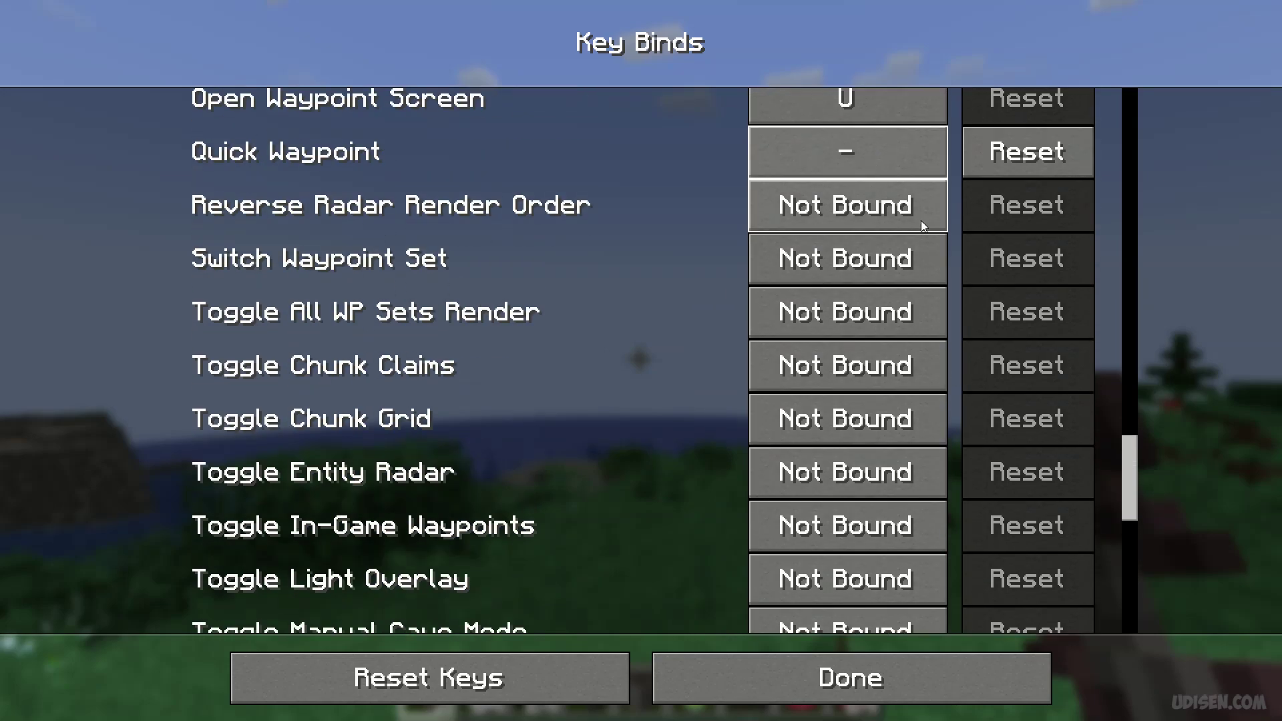
scroll(883, 325, "down", 19)
scroll(882, 320, "down", 13)
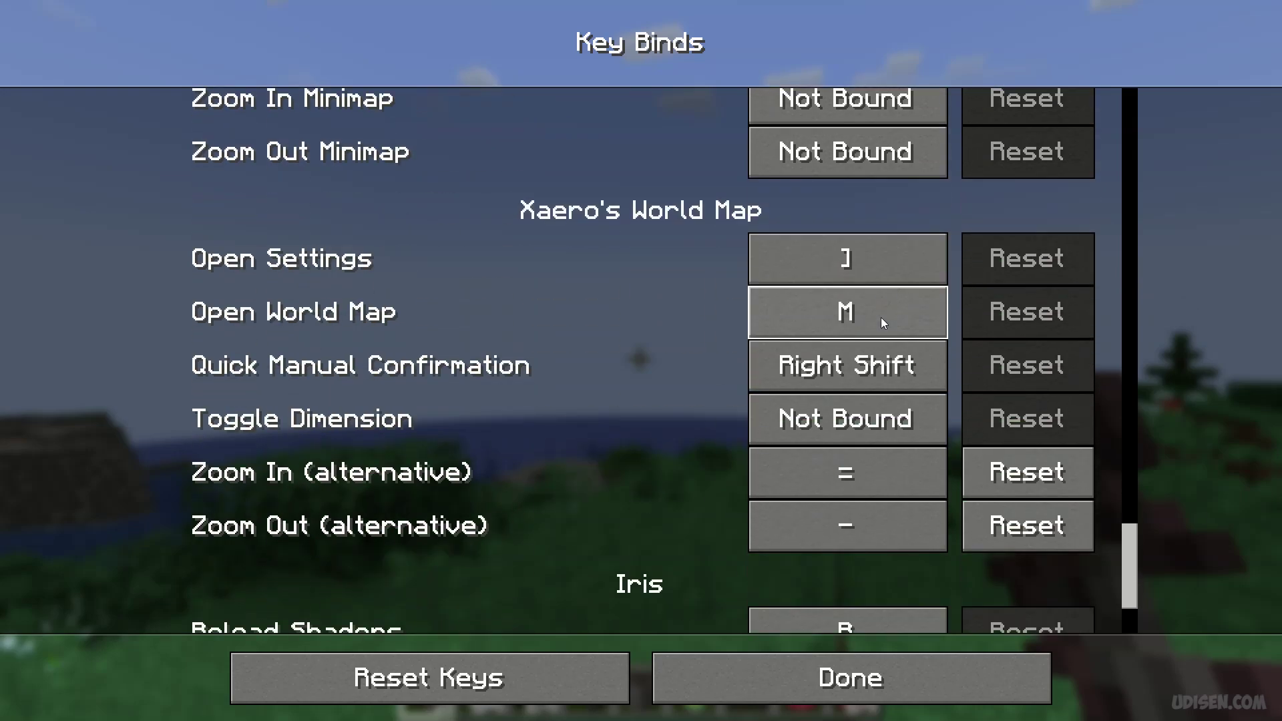
Keep World Map Zoom In (alternative) on =, after trying the conflicting Right Shift binding.
left_click(884, 374)
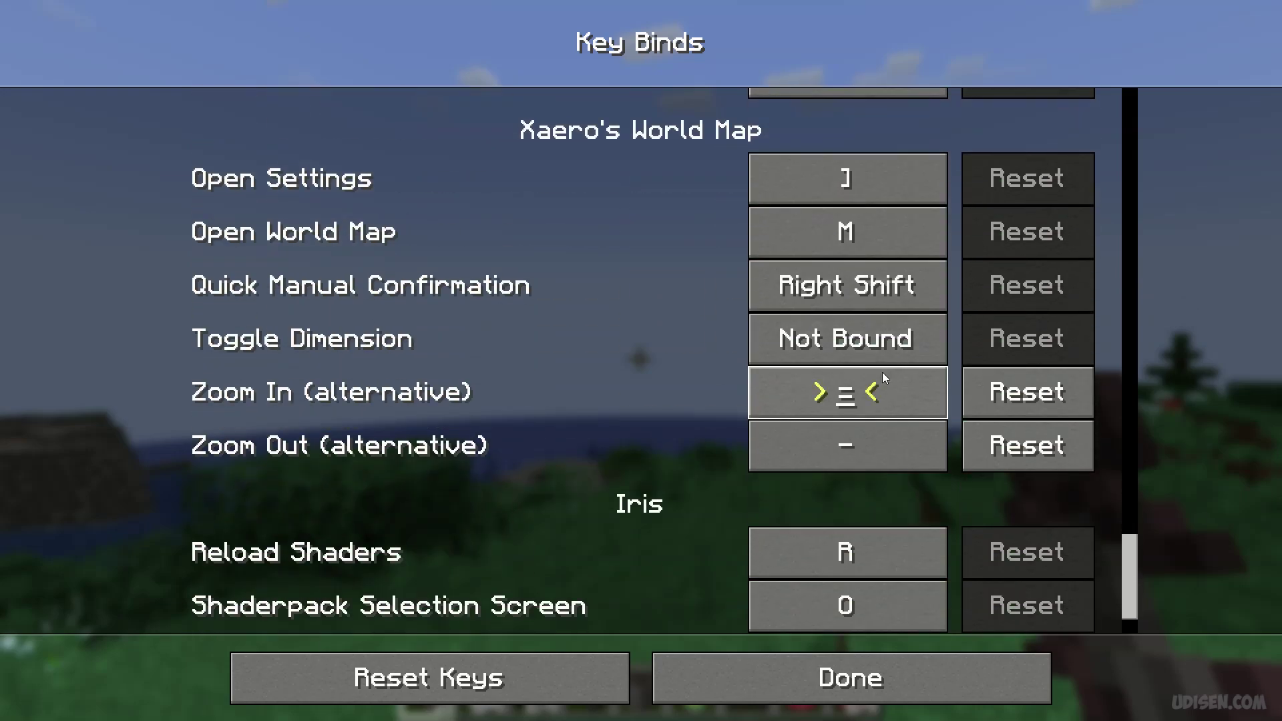
key("equal")
left_click(887, 394)
key("Shift_R")
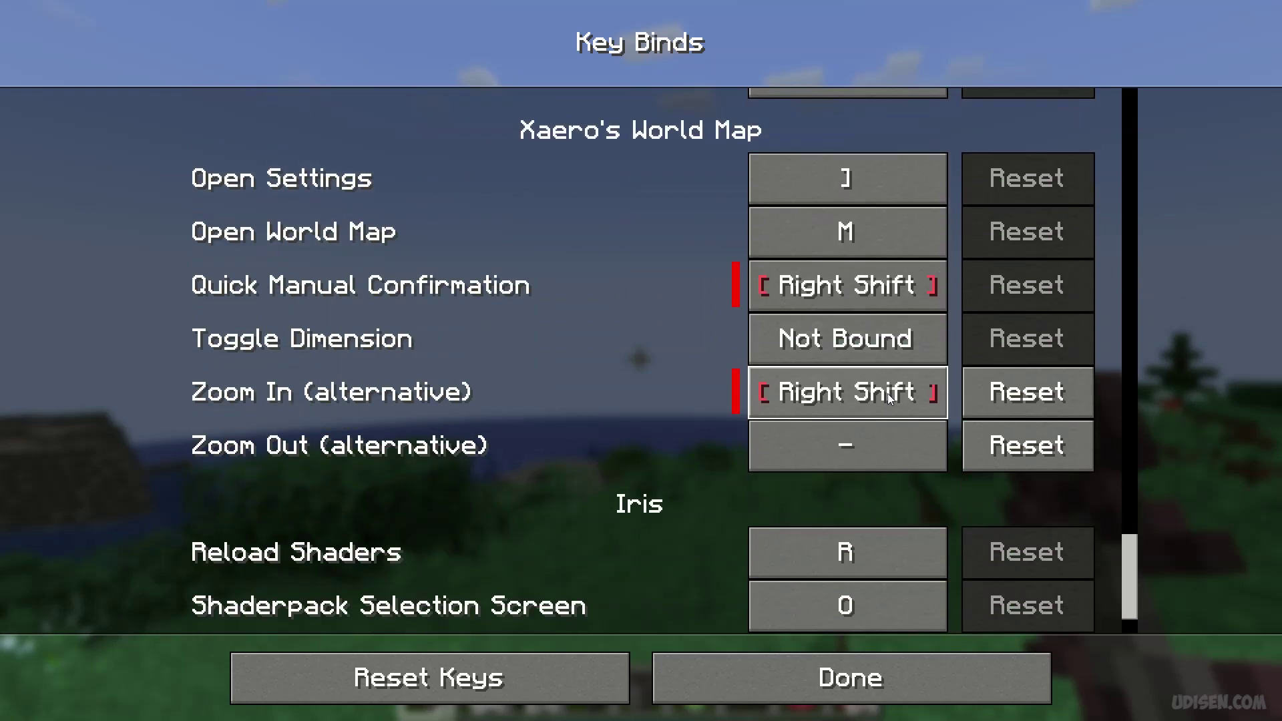
left_click(887, 394)
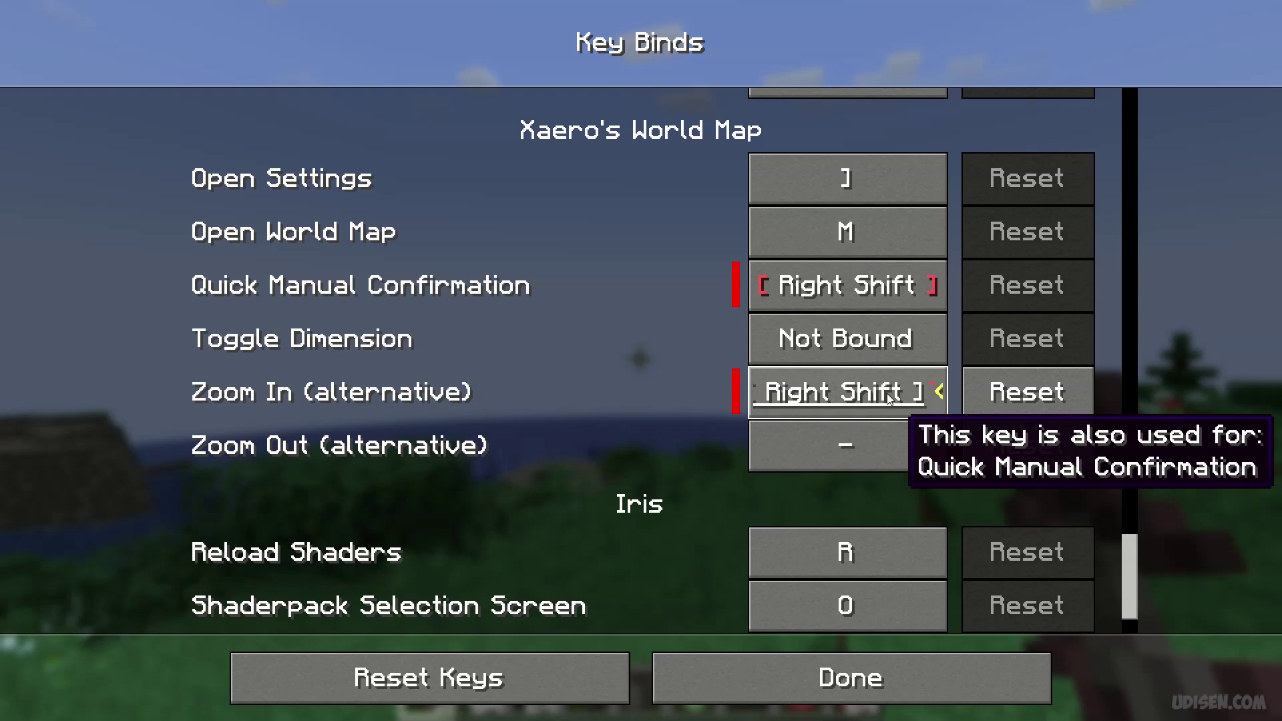
key("equal")
Leave the key binds list, controls settings and options screen.
left_click(848, 696)
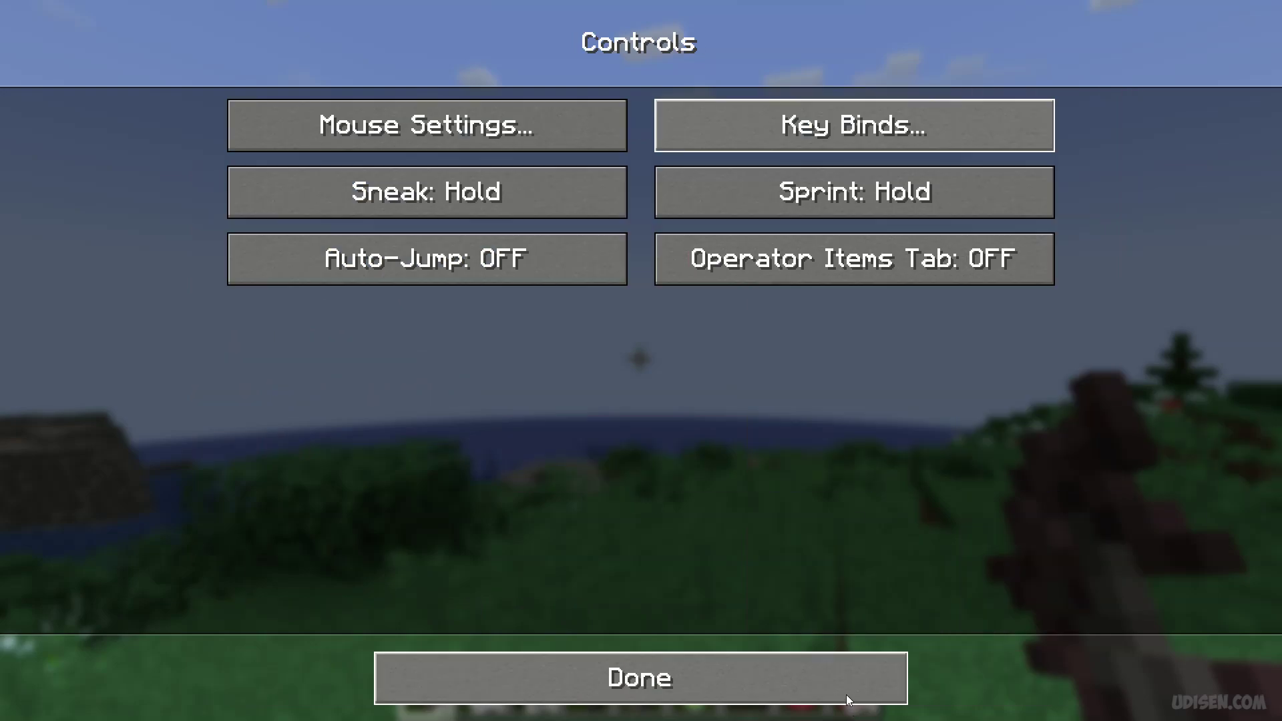
left_click(824, 687)
left_click(824, 685)
Resume the game, zoom the M world map in and out, then close it with Escape.
left_click(662, 250)
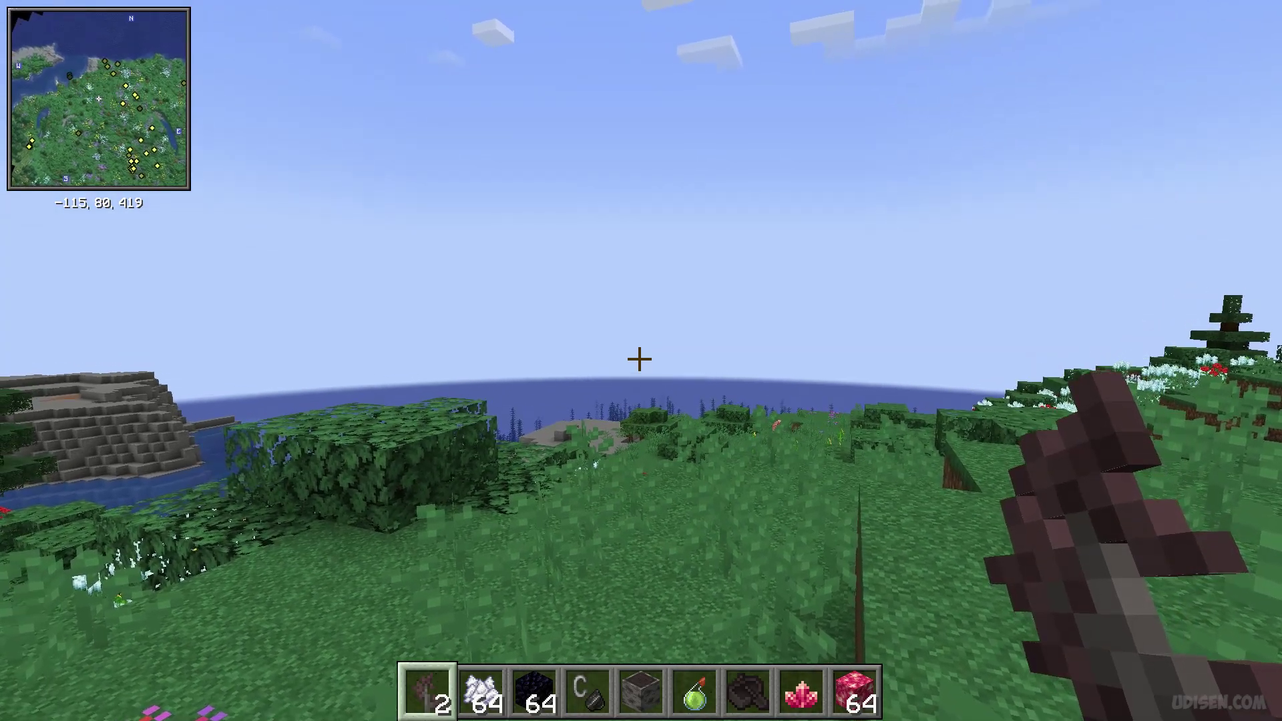
key("m")
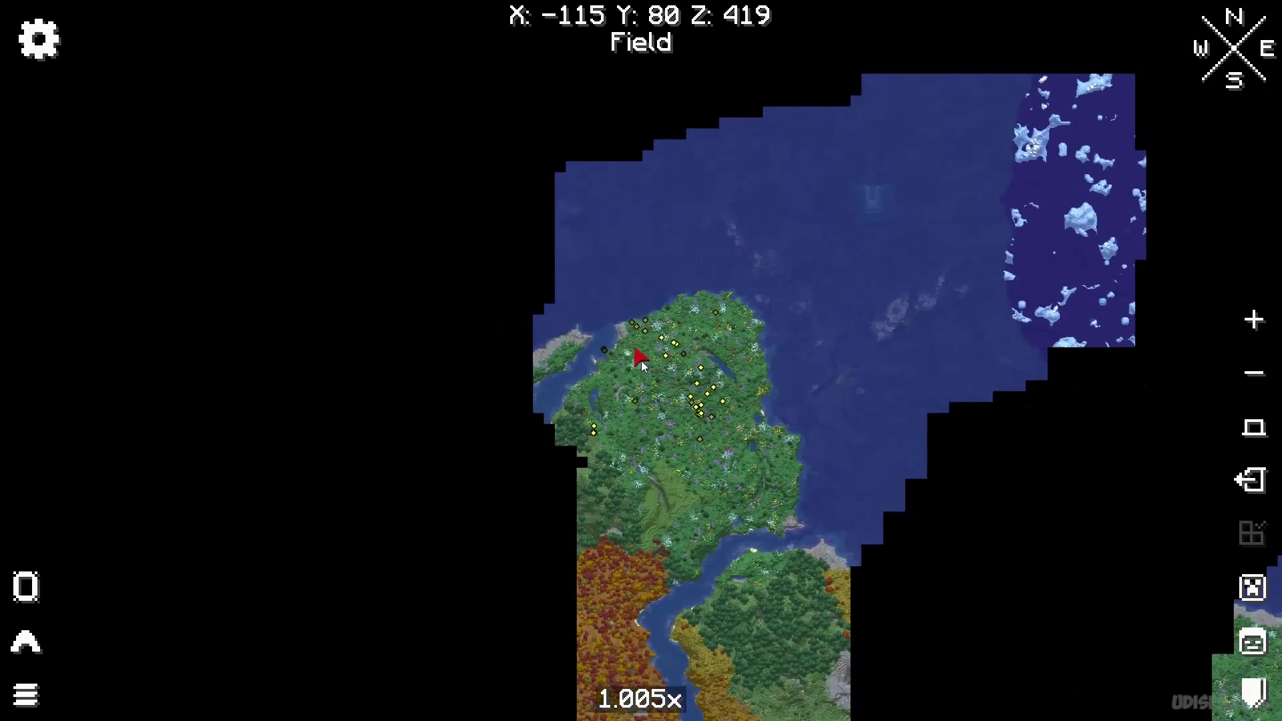
scroll(641, 361, "up", 6)
scroll(641, 360, "down", 10)
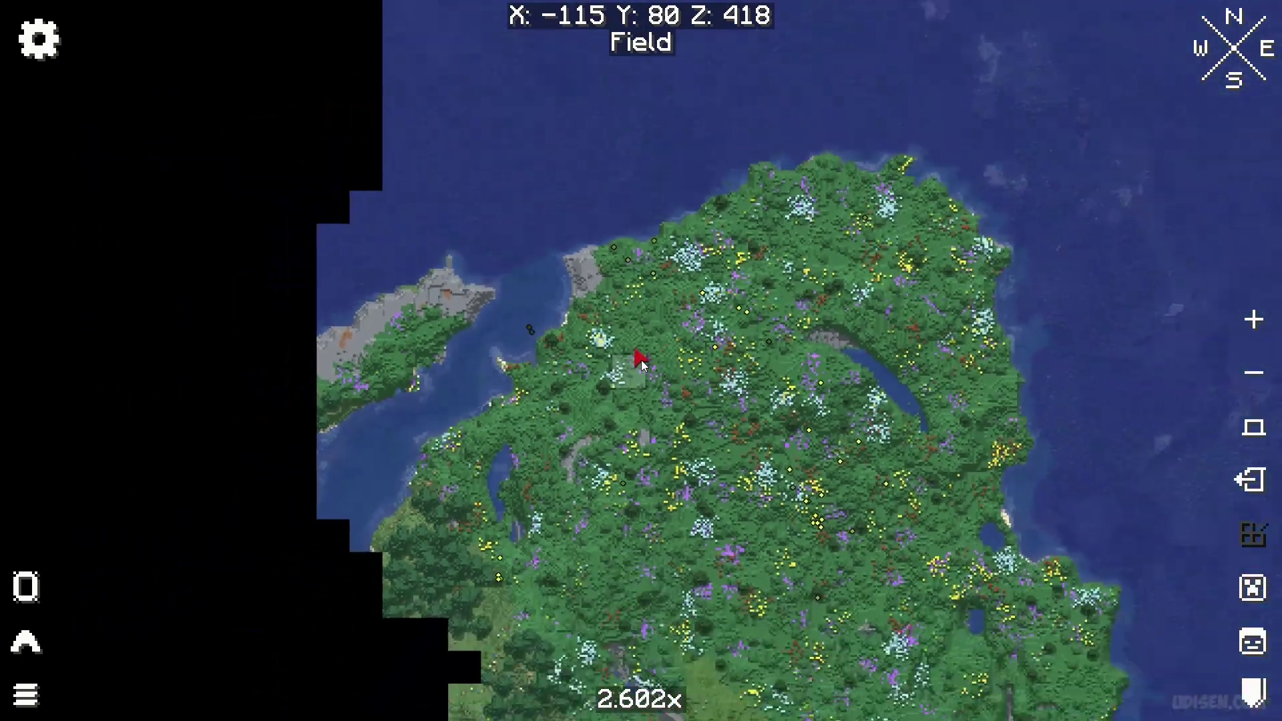
scroll(641, 360, "up", 5)
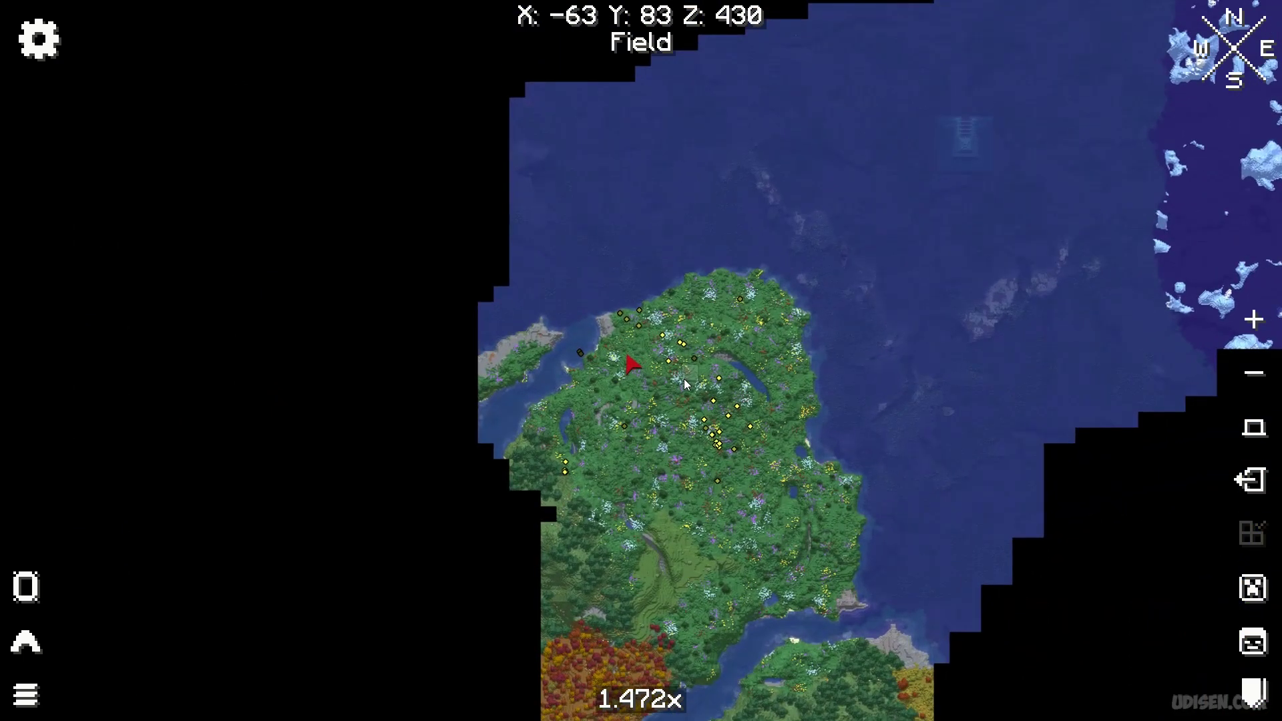
scroll(684, 378, "down", 9)
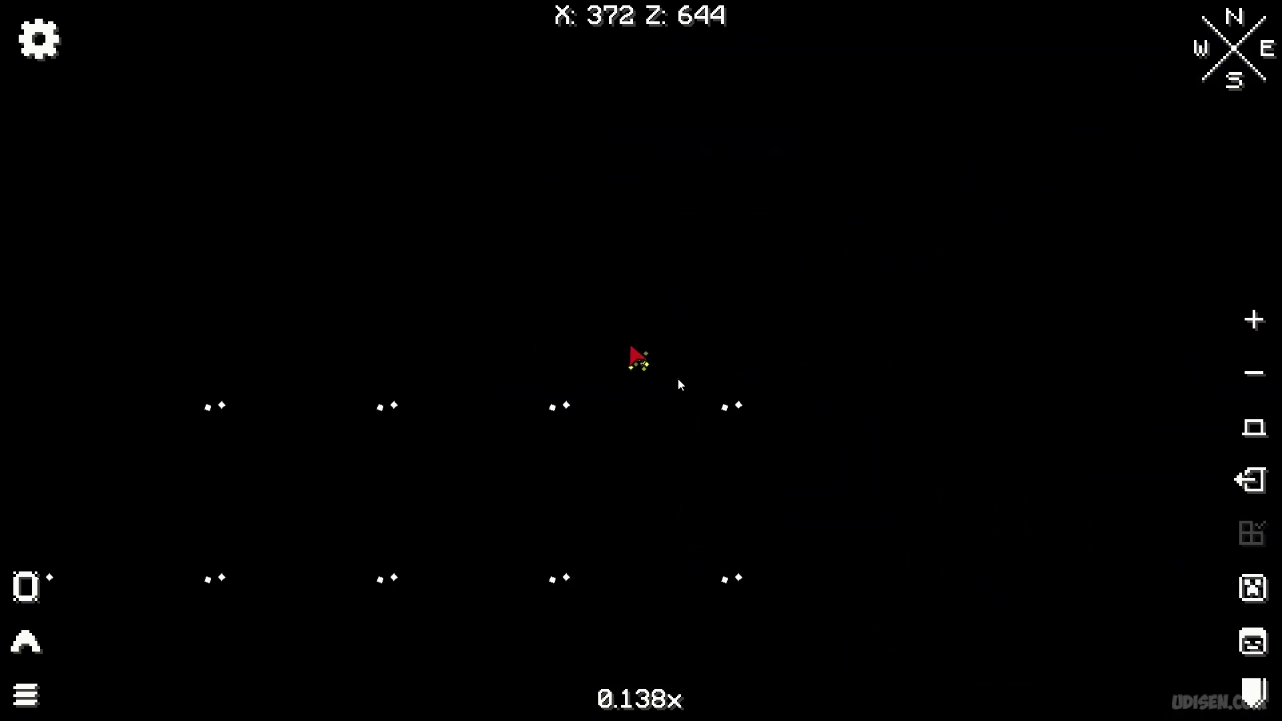
scroll(679, 384, "up", 12)
scroll(661, 374, "down", 10)
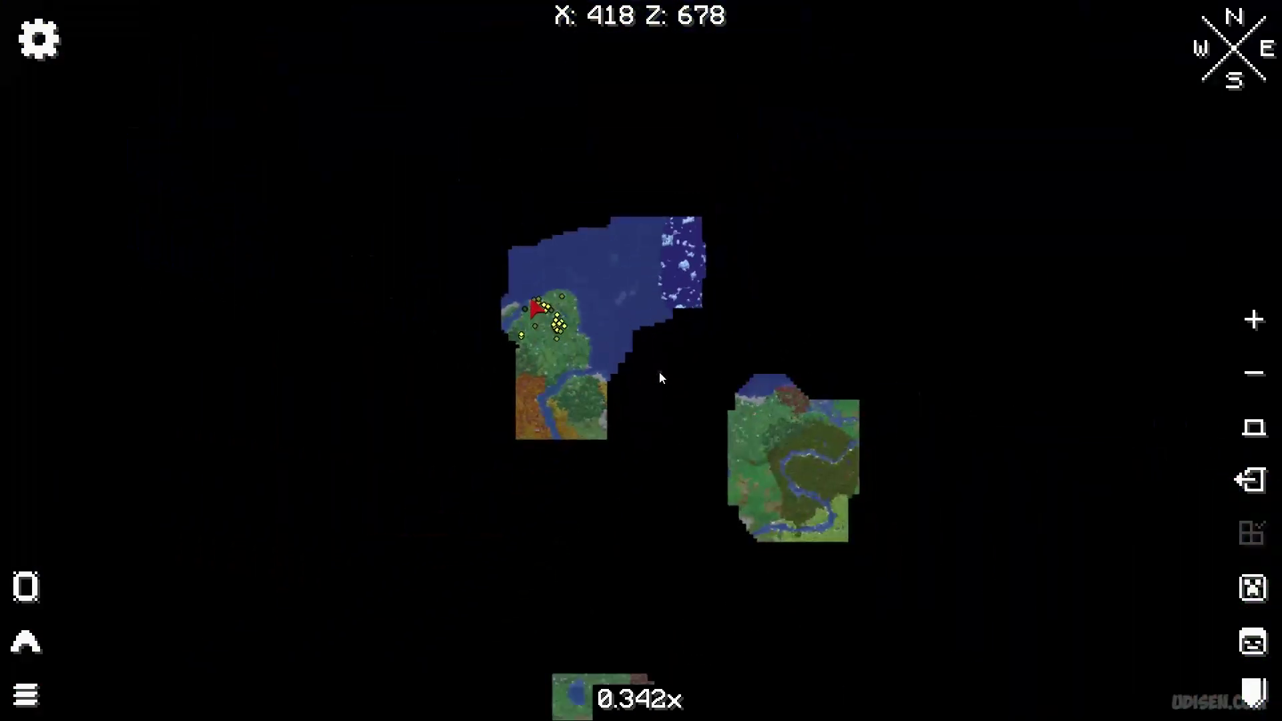
scroll(659, 371, "down", 1)
scroll(659, 371, "up", 4)
key("Escape")
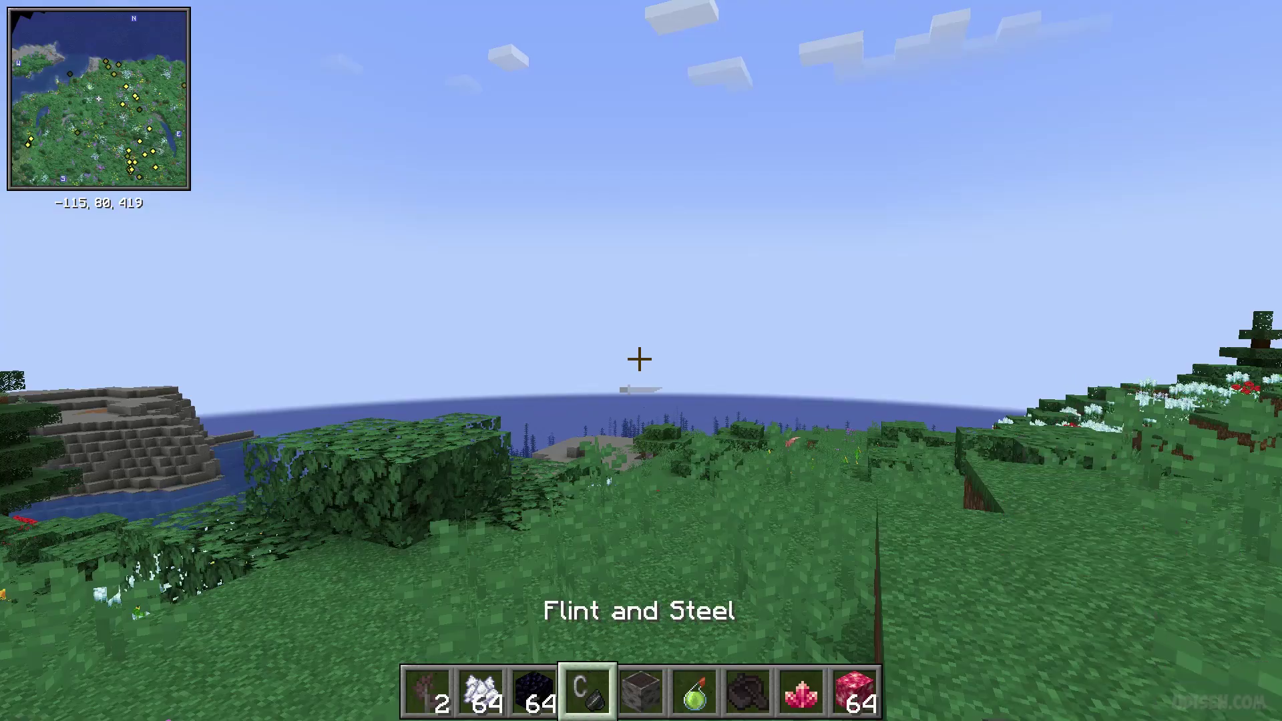